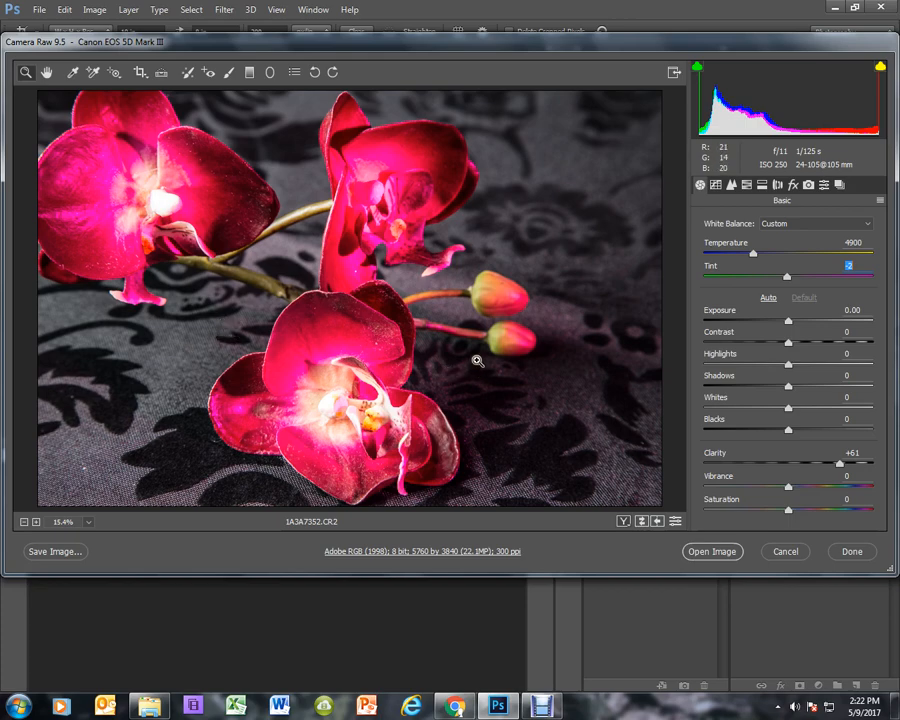
Set the raw photo's Whites to -100, Temperature to 4600 and Tint to -60
drag(440, 45, 466, 74)
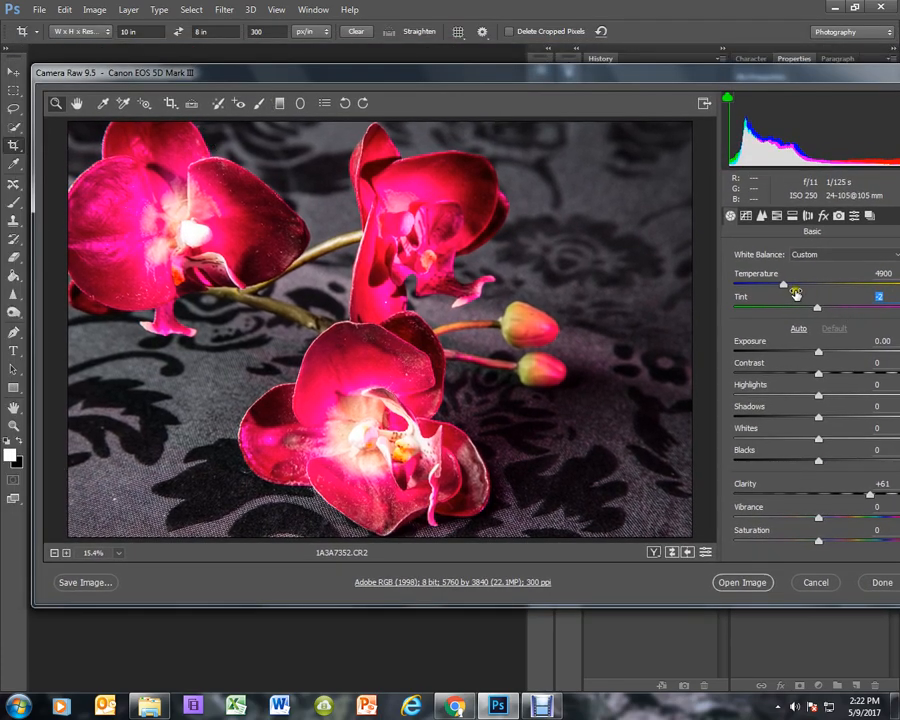
drag(678, 76, 640, 64)
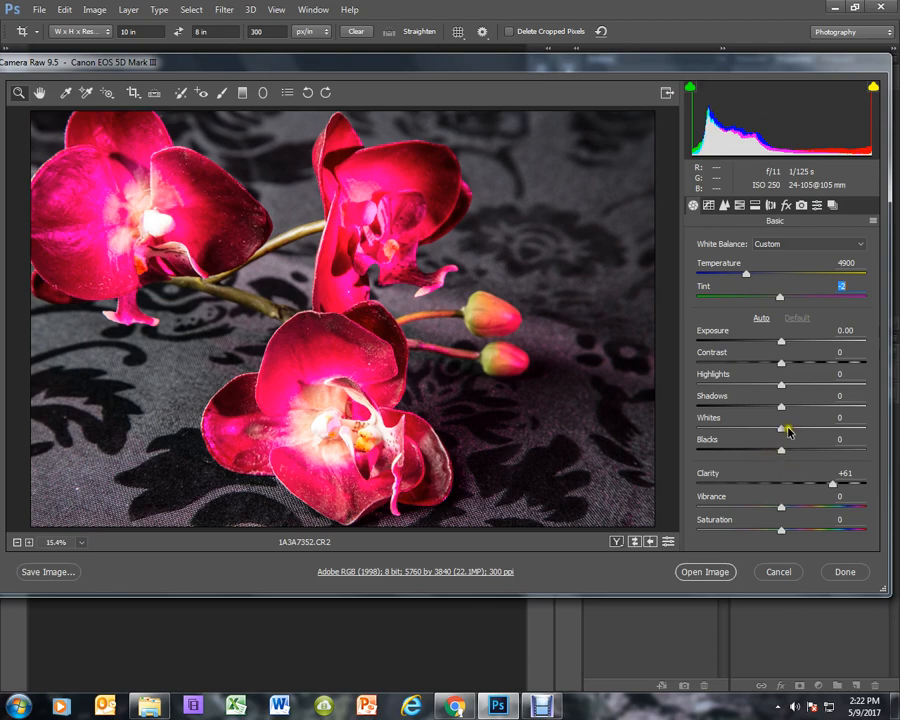
drag(789, 430, 658, 432)
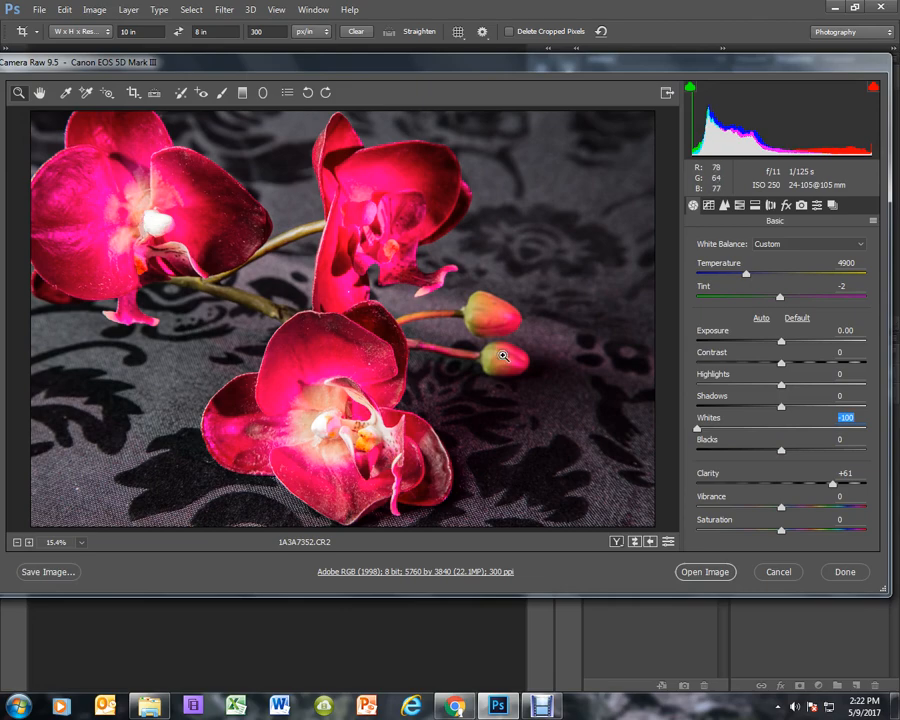
drag(781, 297, 740, 297)
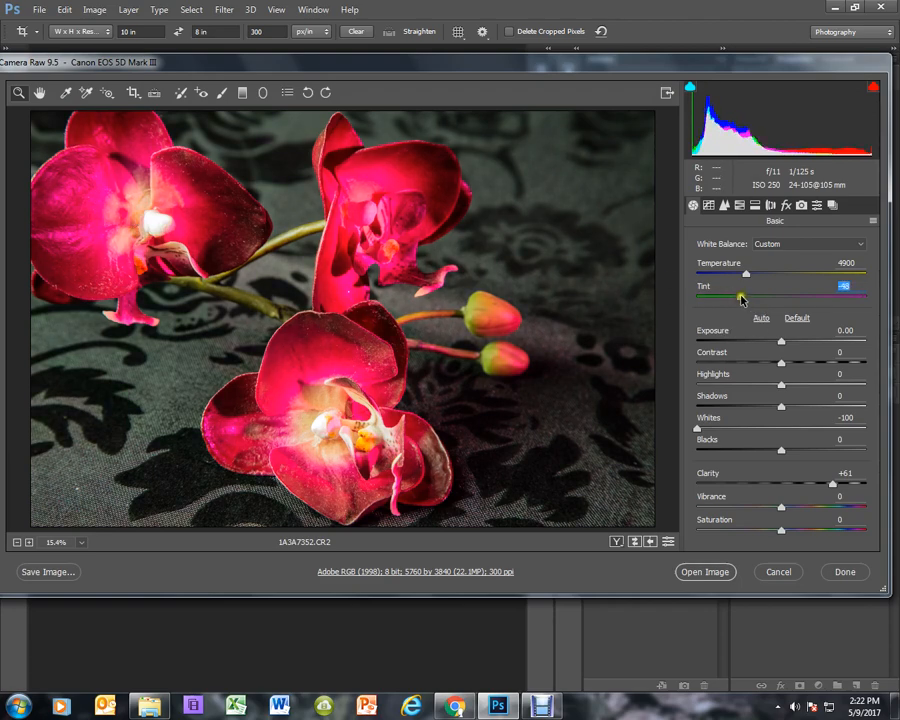
mouse_move(741, 298)
mouse_down()
mouse_move(749, 272)
mouse_move(702, 279)
mouse_move(763, 276)
mouse_move(741, 284)
mouse_up()
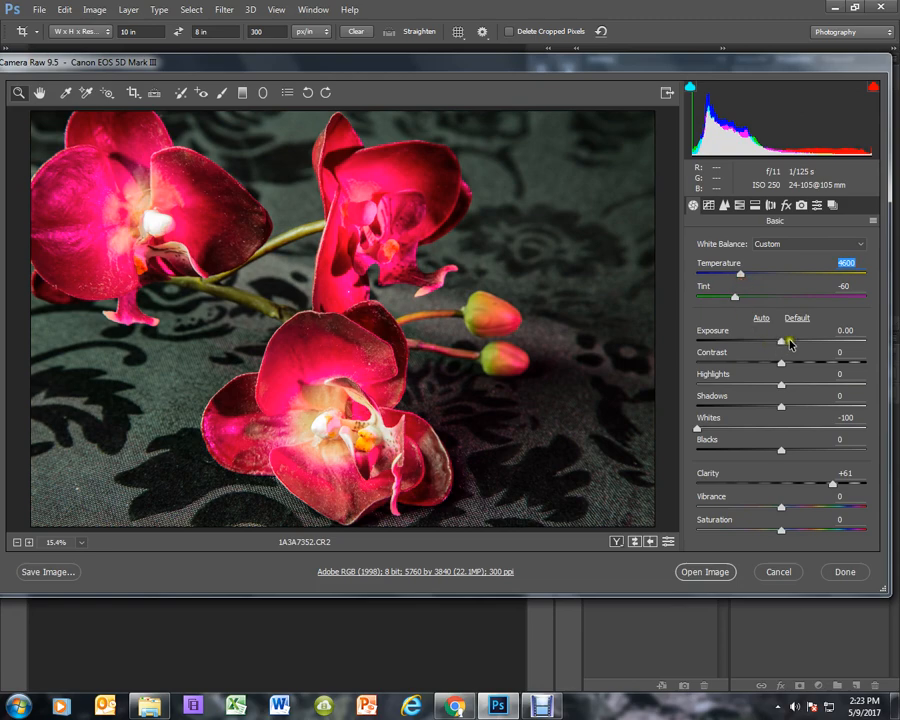
Adjust the tones to Exposure -0.15, Contrast +13, Highlights -32 and Shadows +31
click(790, 343)
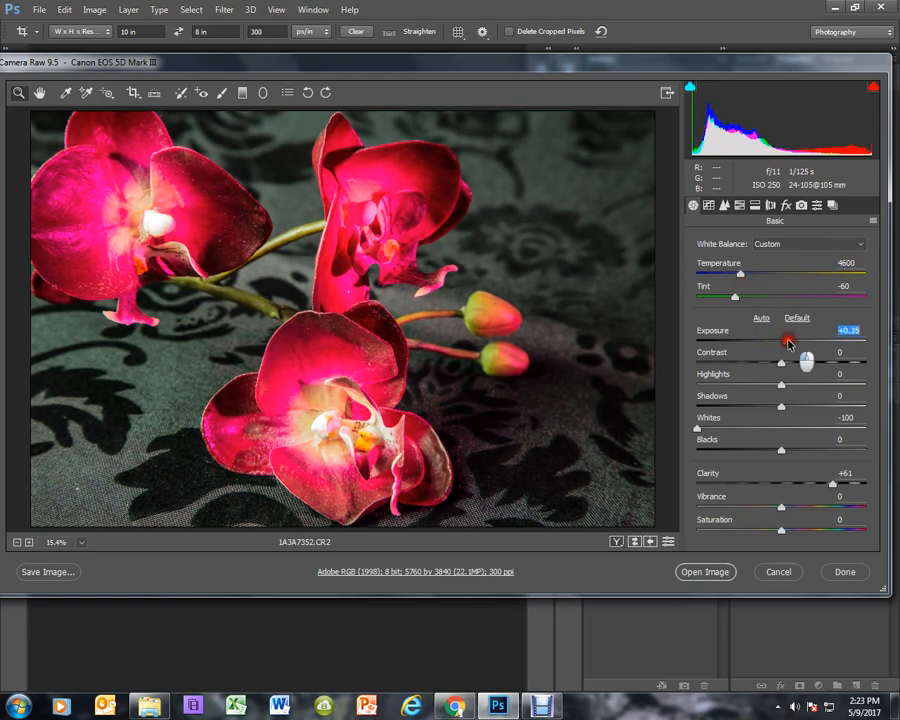
drag(790, 343, 778, 342)
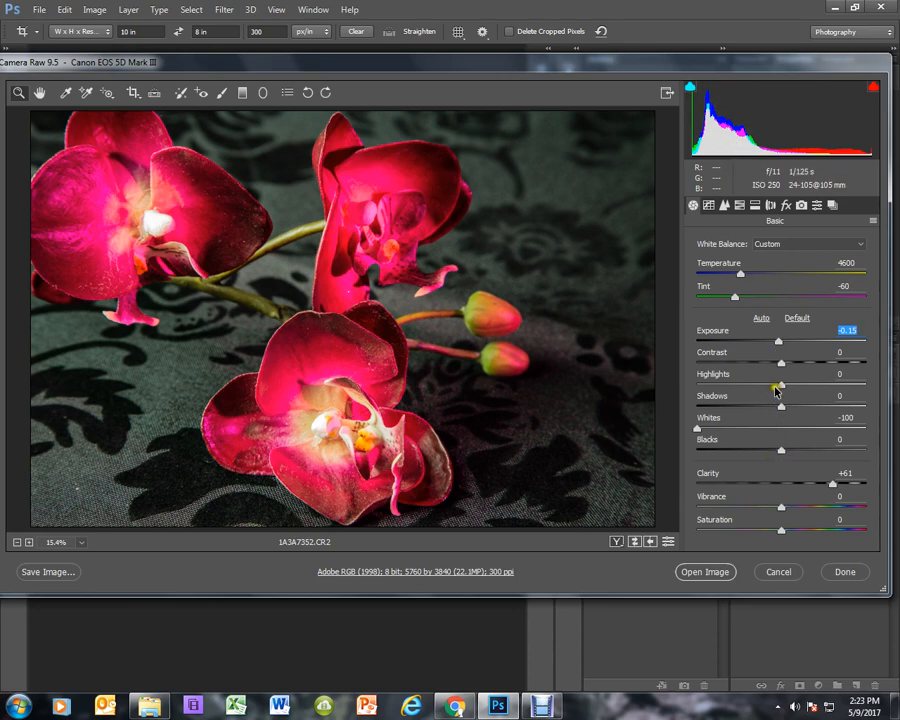
drag(782, 364, 754, 381)
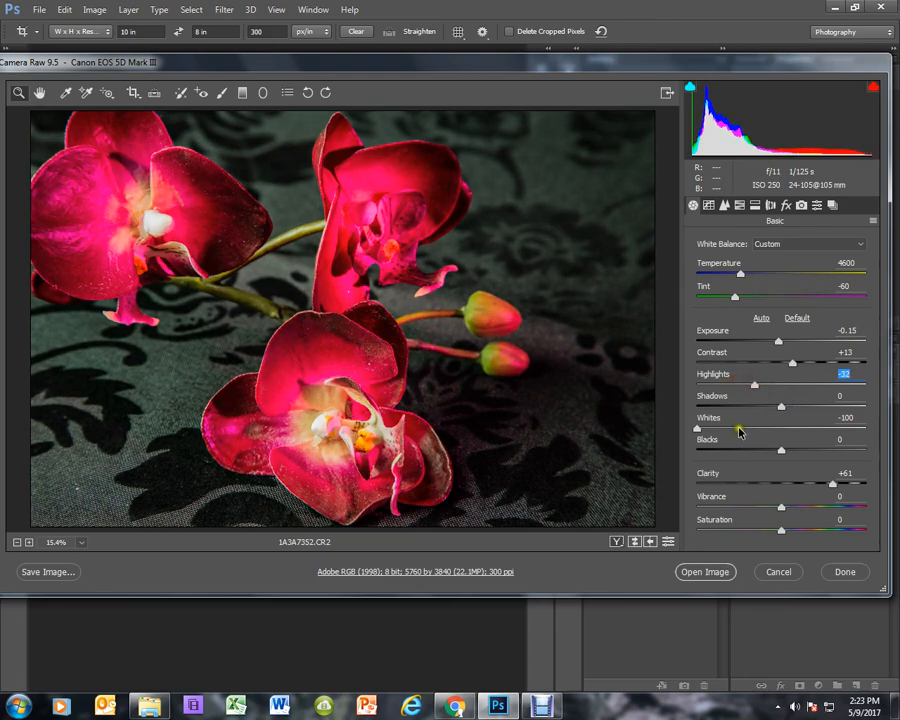
drag(782, 408, 806, 410)
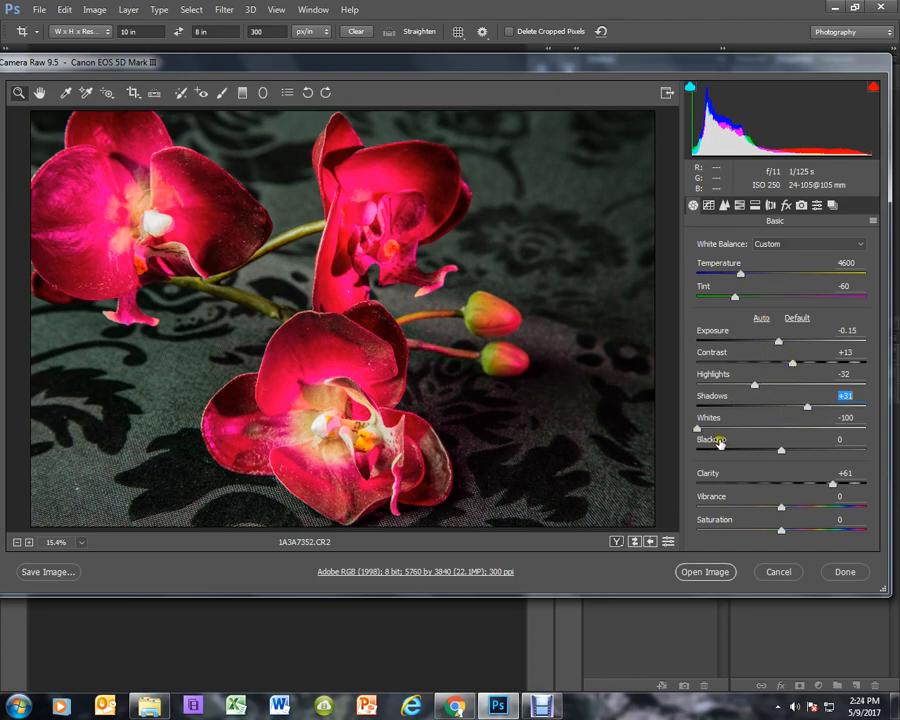
Set Clarity to +56, Vibrance to +25 and Saturation to +12, and open the developed raw photo as a document
mouse_move(831, 485)
mouse_down()
mouse_move(799, 482)
mouse_move(841, 482)
mouse_move(830, 484)
mouse_up()
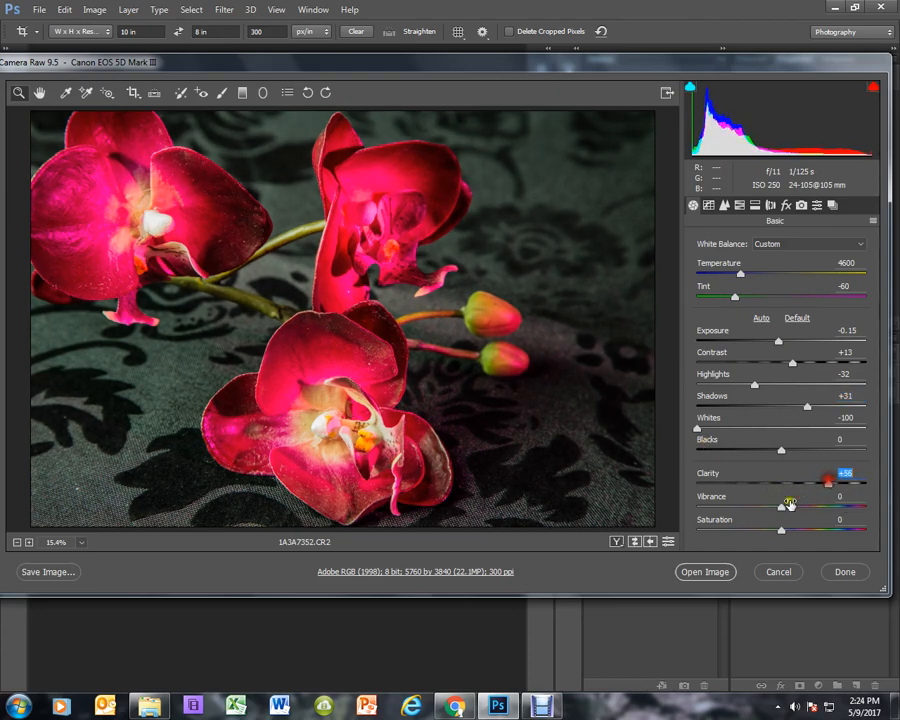
drag(781, 507, 790, 532)
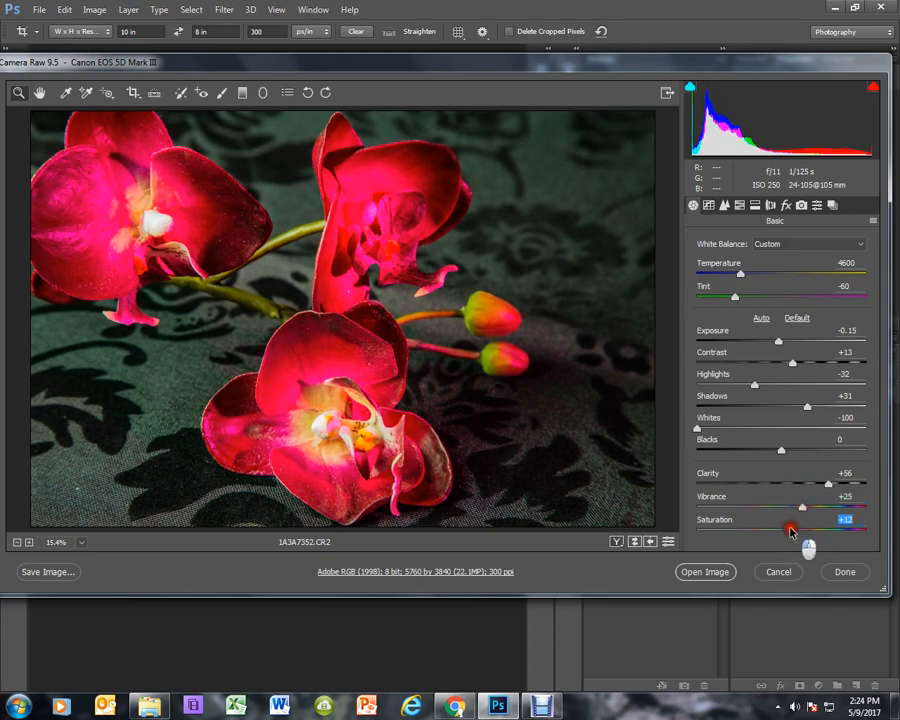
click(711, 571)
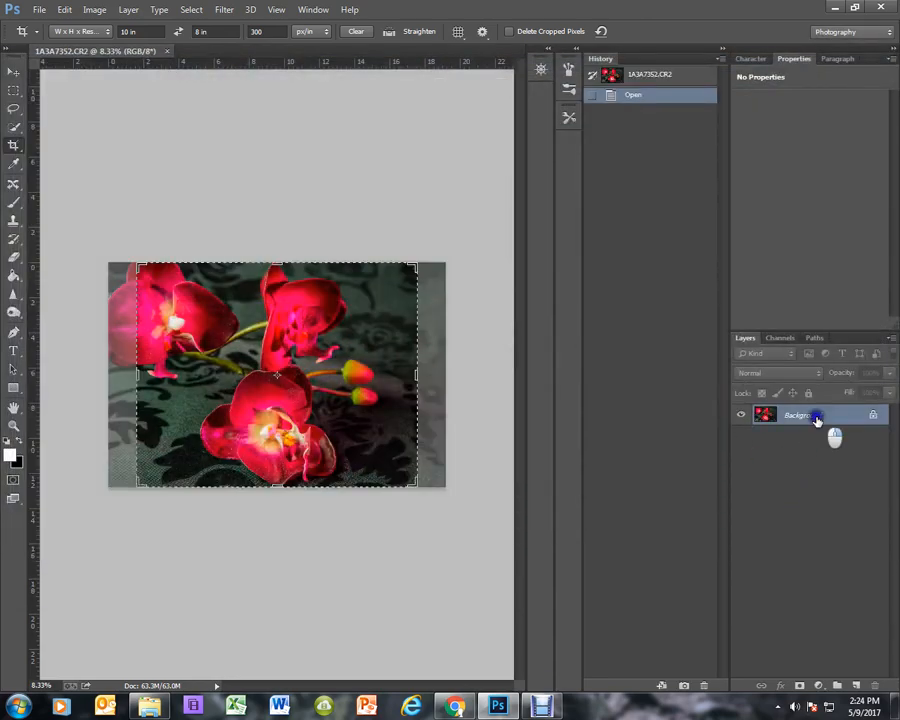
Duplicate the Background layer, keeping the default name Background copy
right_click(816, 420)
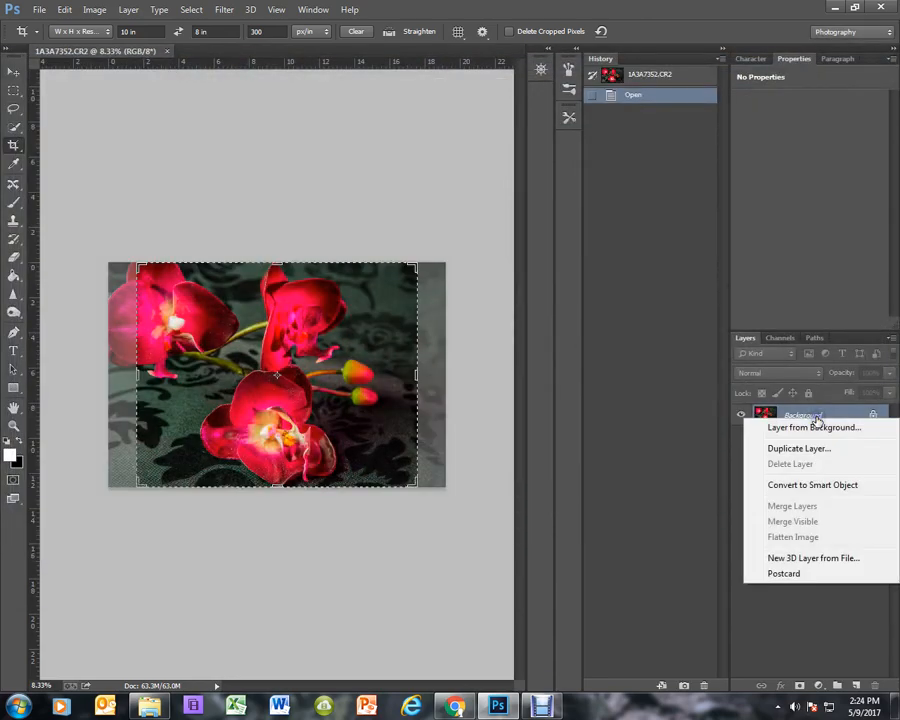
click(785, 445)
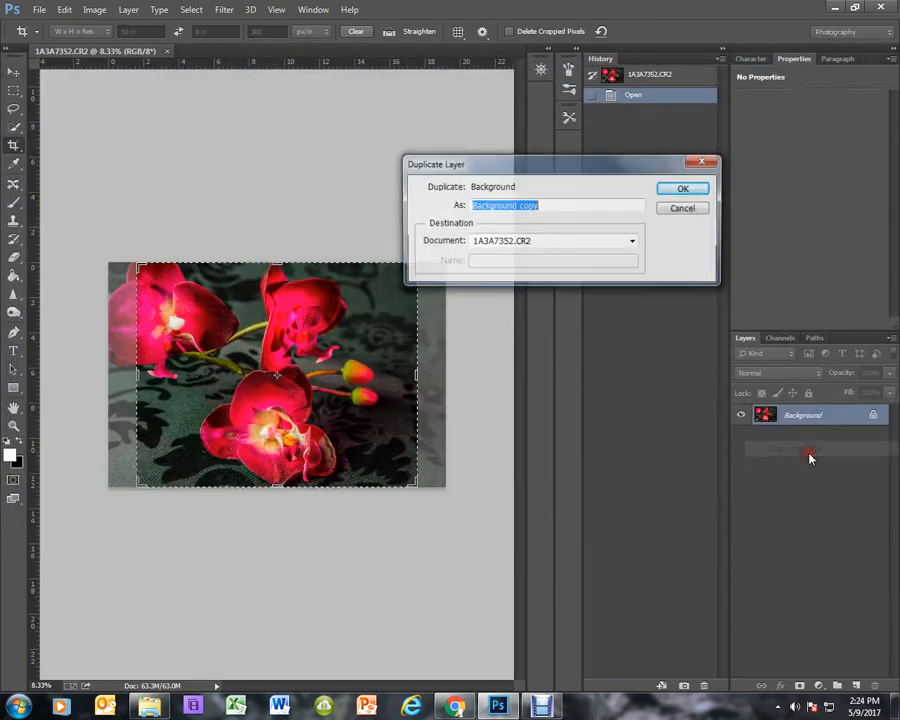
click(693, 190)
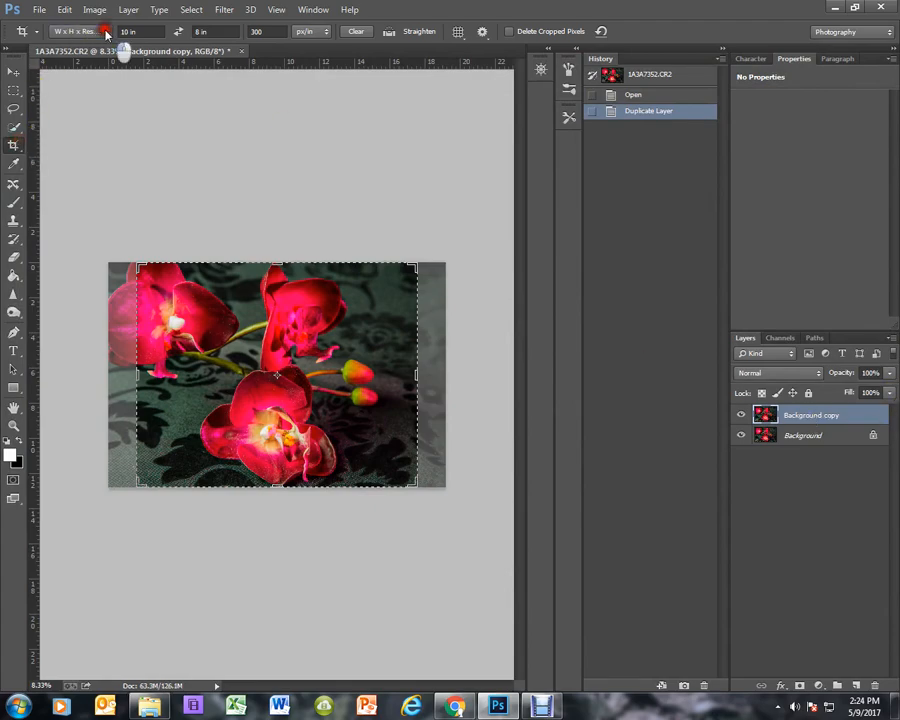
Crop the photo to a vertical 8 x 10 in frame at 300 px/in around the two central orchids and the buds
click(72, 31)
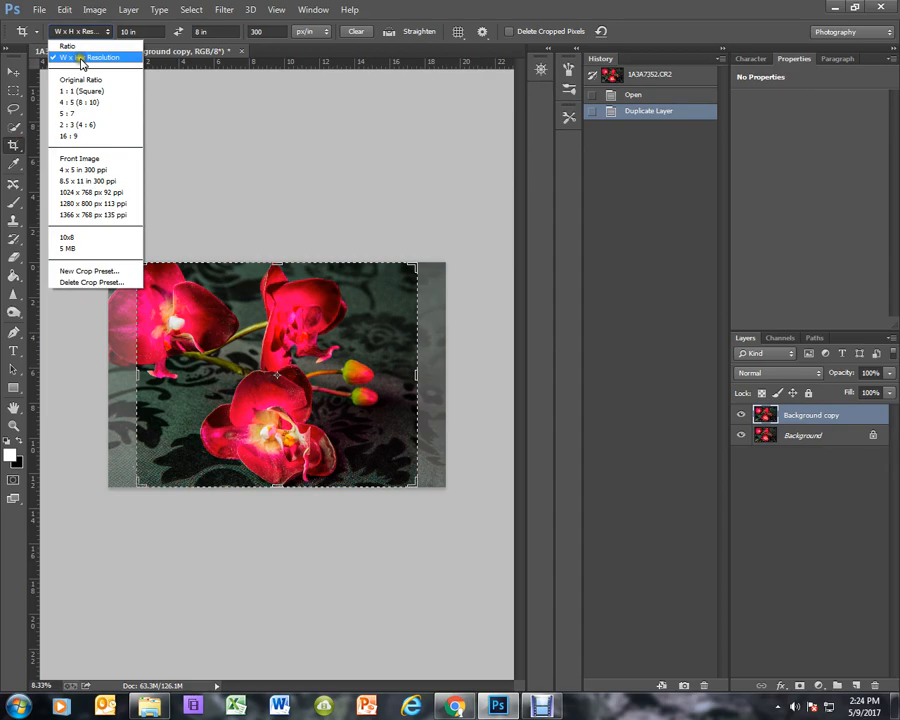
click(137, 33)
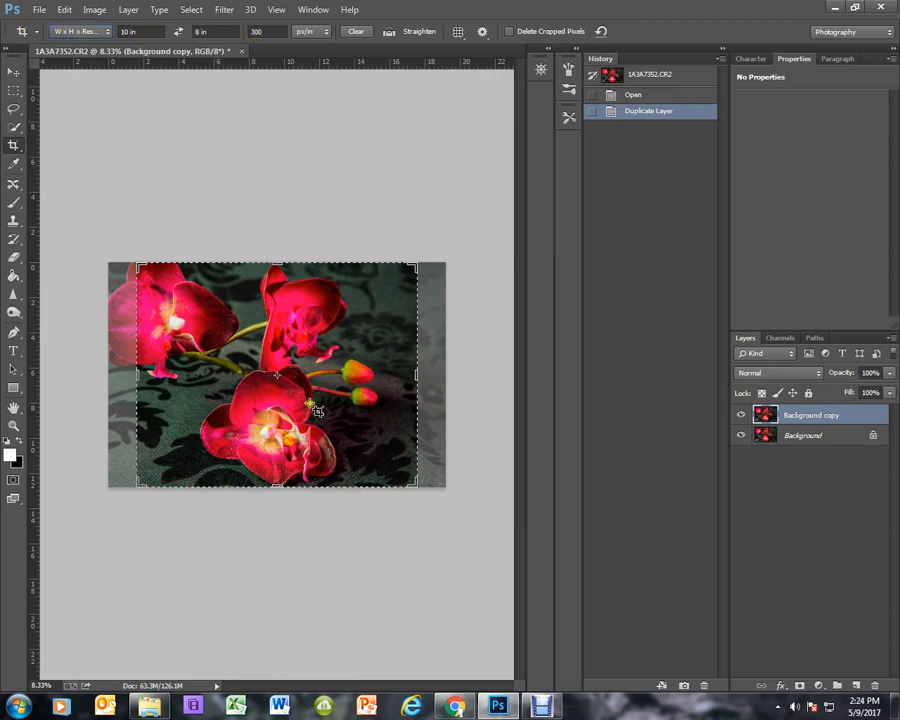
drag(139, 265, 186, 269)
drag(265, 410, 302, 407)
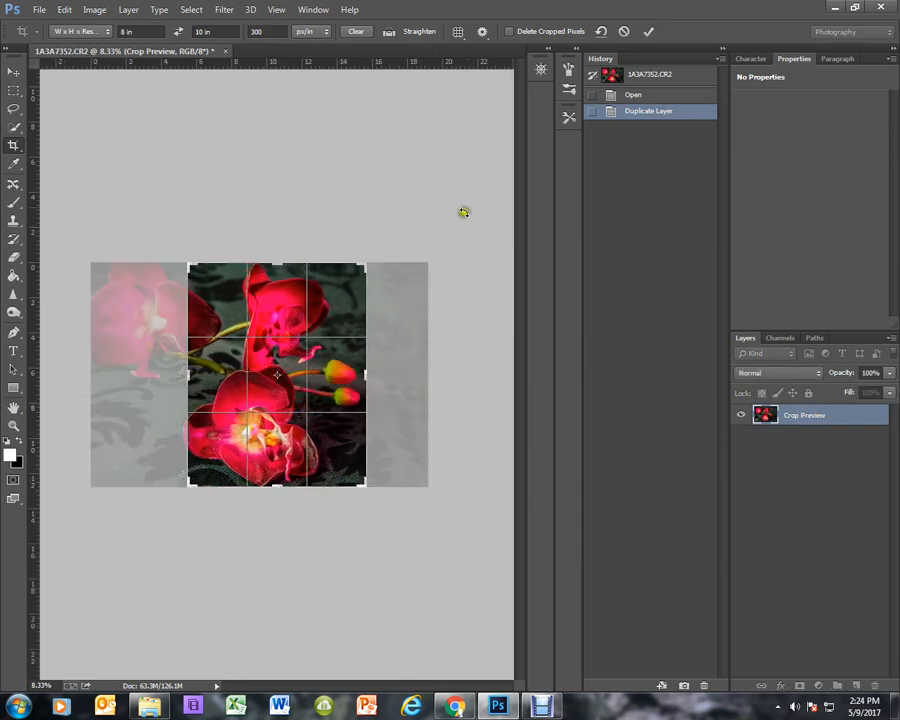
click(646, 33)
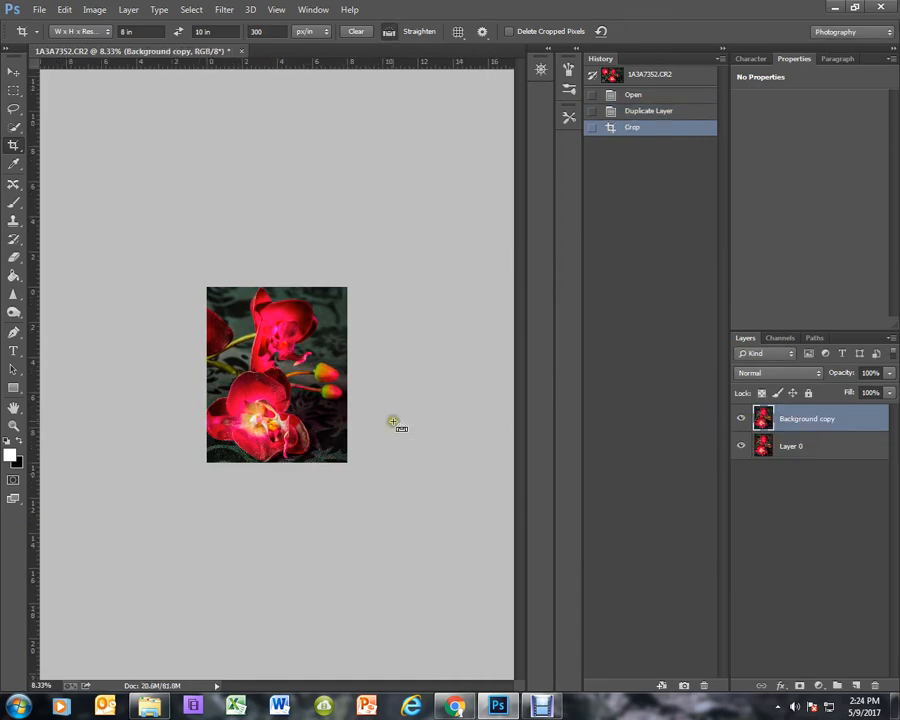
Duplicate the Background copy layer under the name "oil paint"
key(ctrl+plus)
key(ctrl+plus)
key(ctrl+plus)
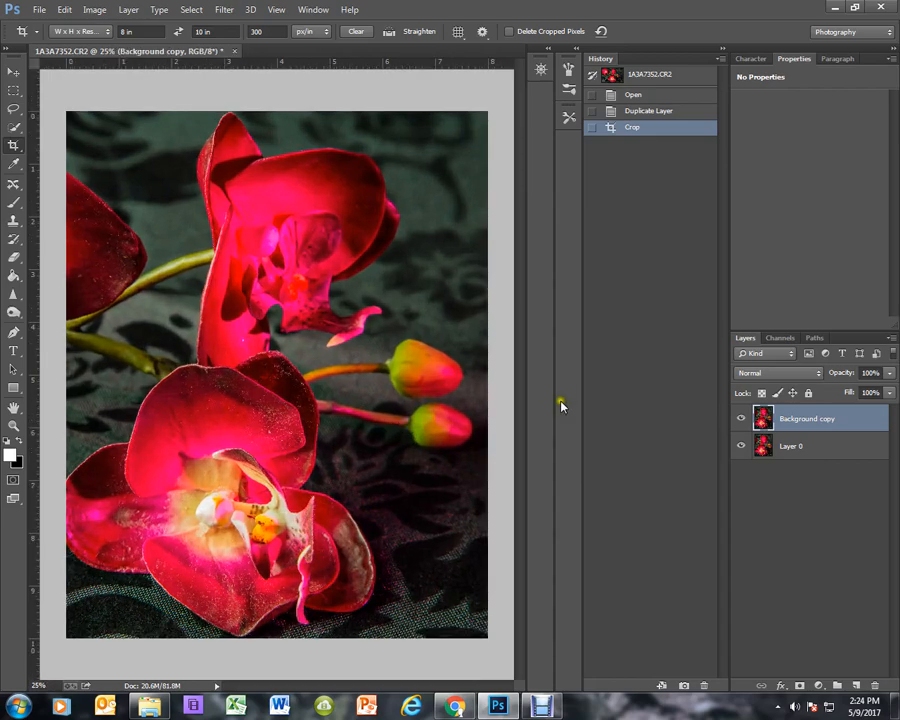
right_click(834, 422)
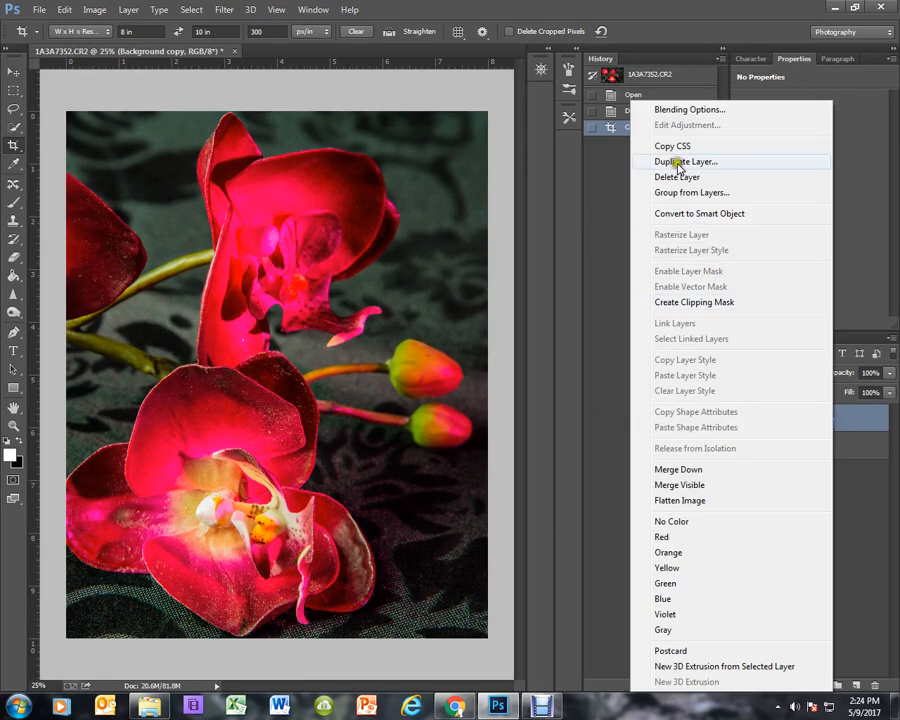
click(603, 161)
text(oil paint)
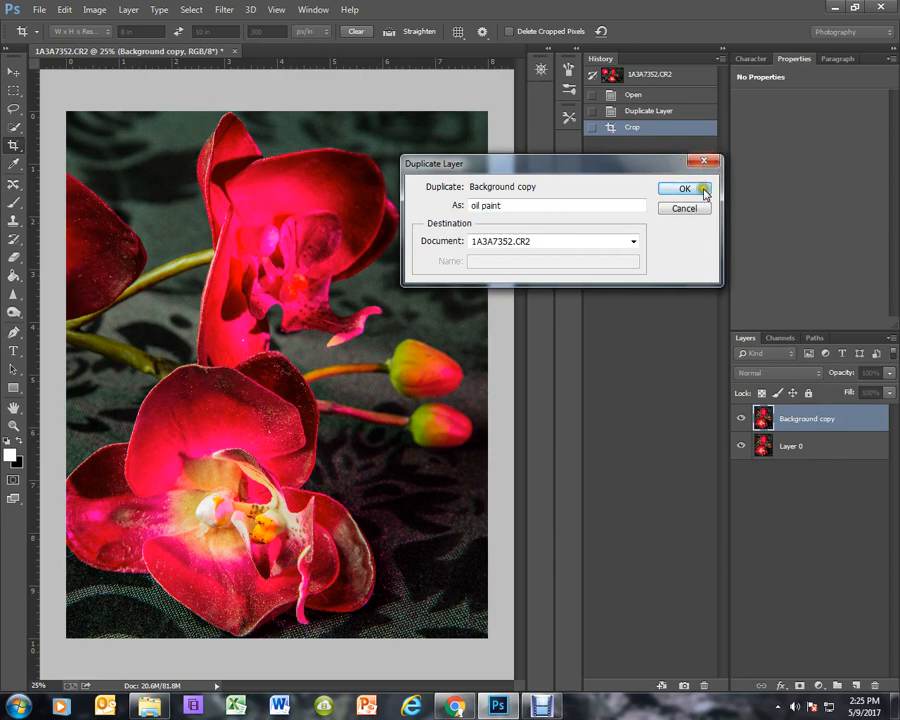
click(686, 188)
Start the Oil Paint filter on the oil paint layer with Stylization 8 and Cleanliness 10
click(224, 10)
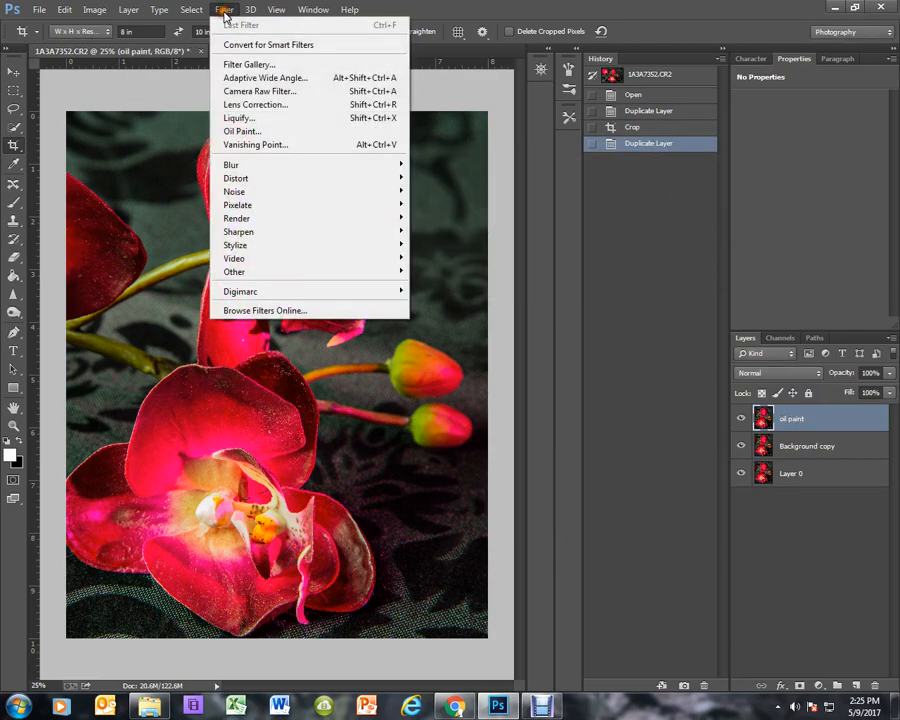
click(233, 130)
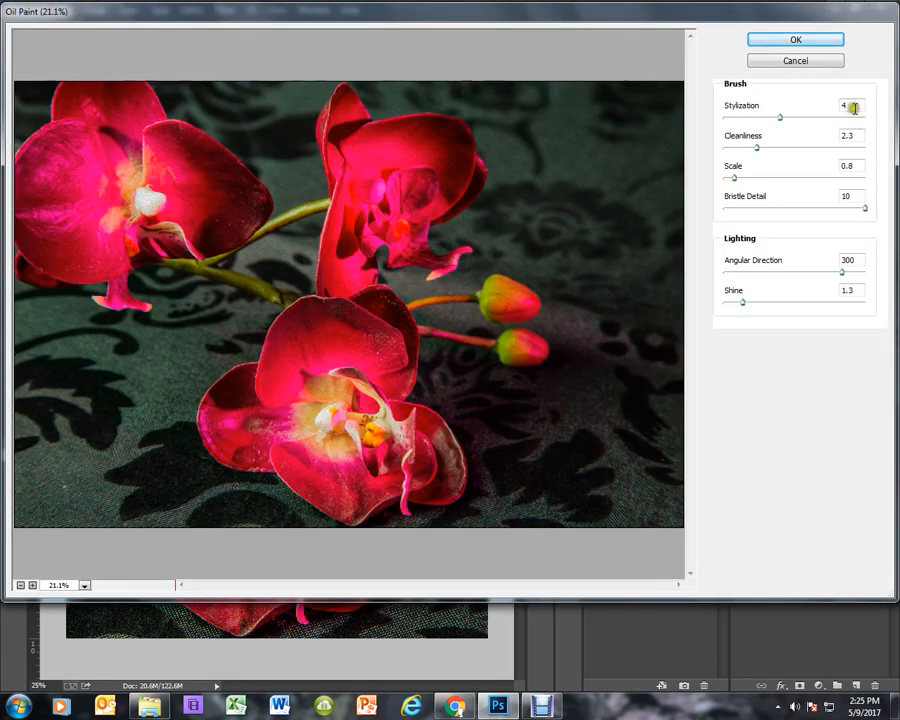
double_click(854, 108)
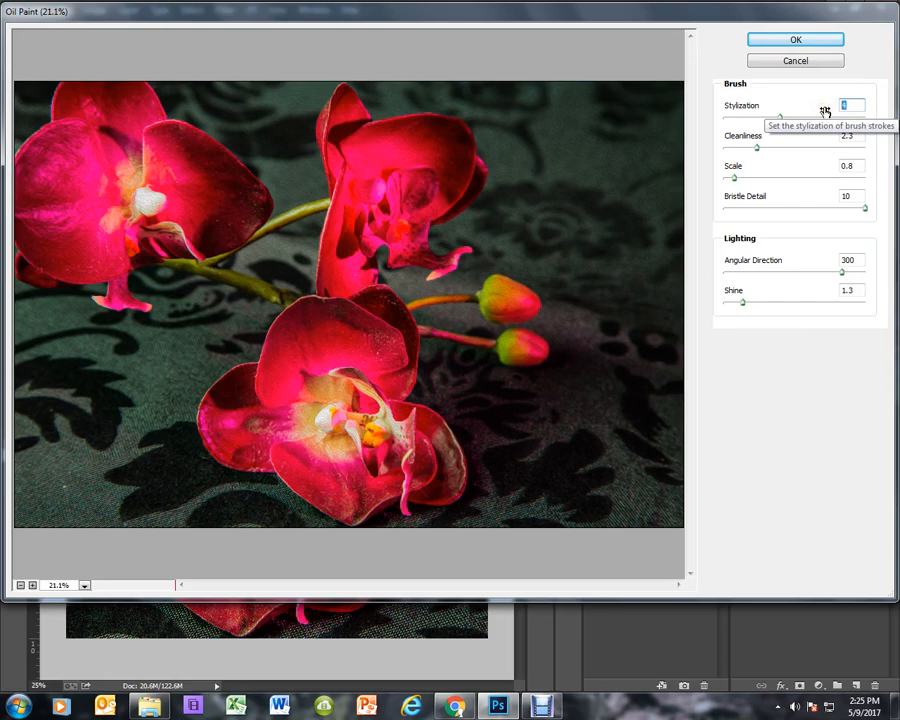
text(8)
double_click(855, 132)
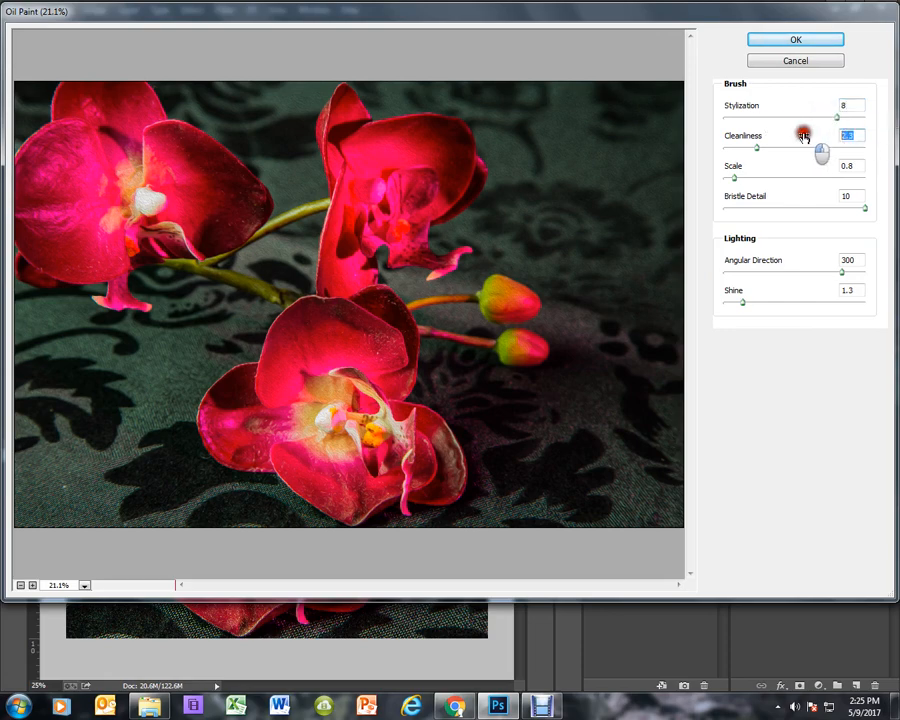
text(10)
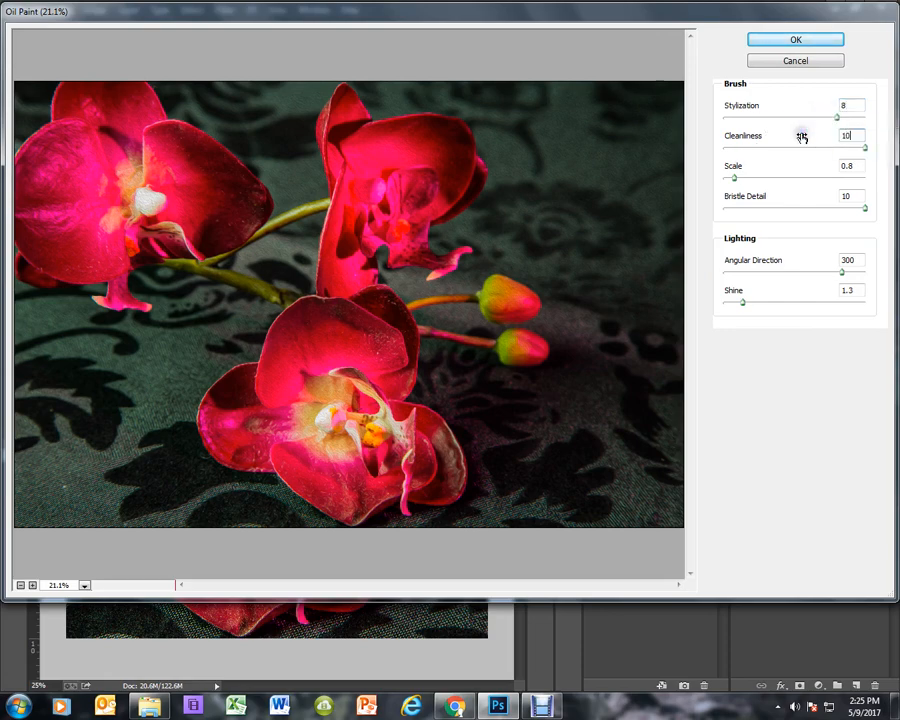
Set the Oil Paint brush Scale to 10 and Bristle Detail to 10, and the lighting Shine to 0
double_click(822, 164)
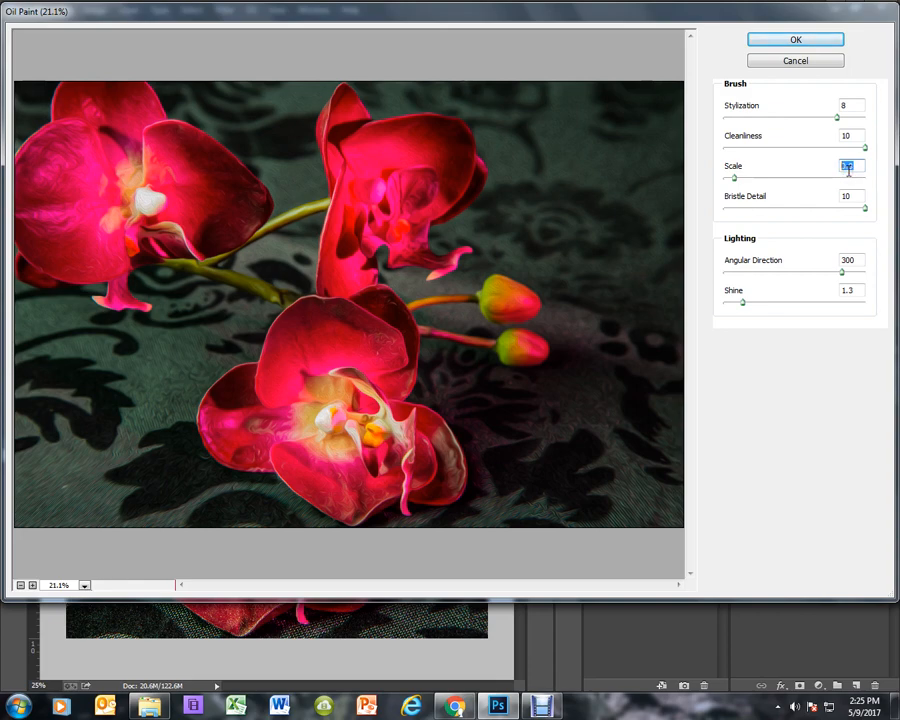
text(10)
double_click(848, 196)
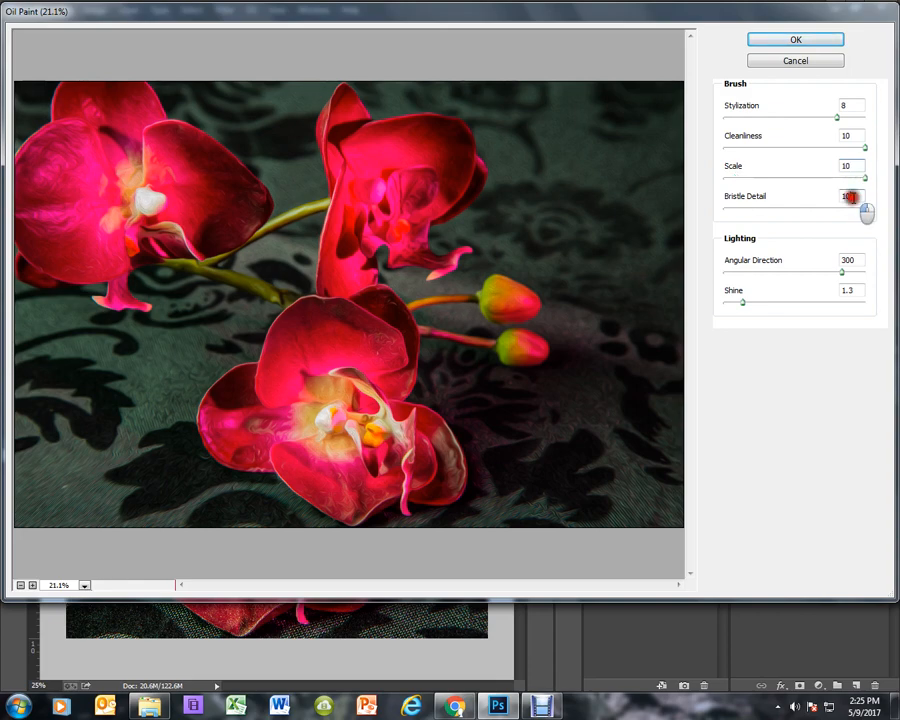
text(1)
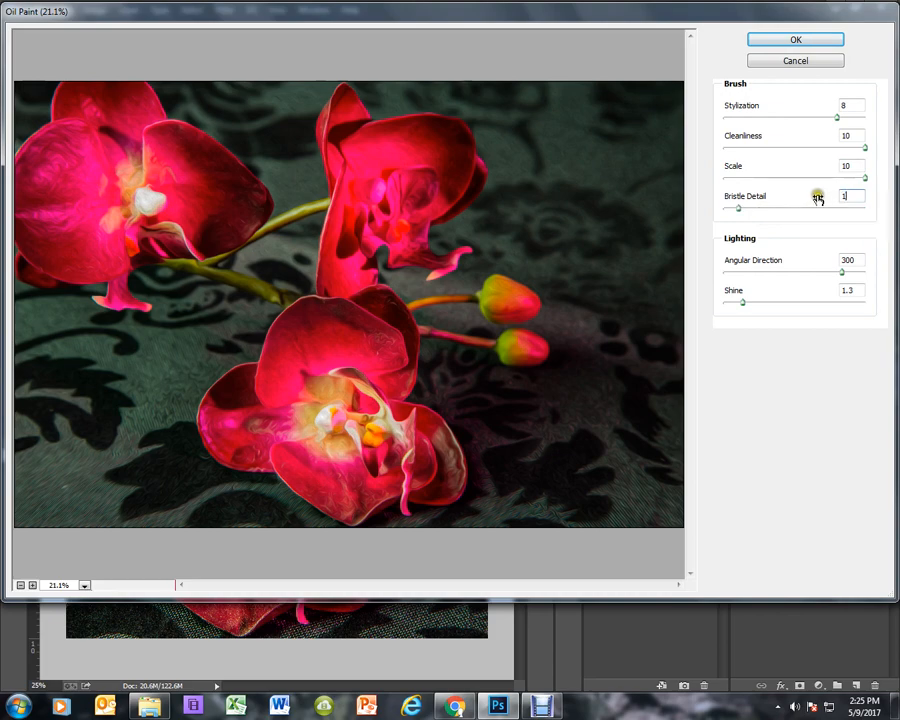
click(862, 259)
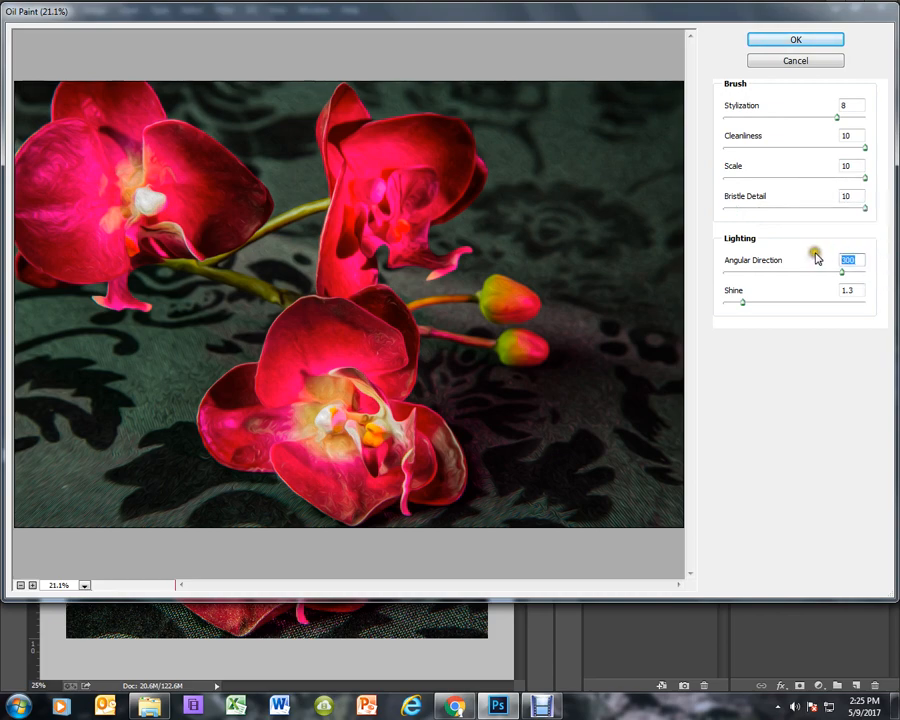
double_click(842, 290)
text(0)
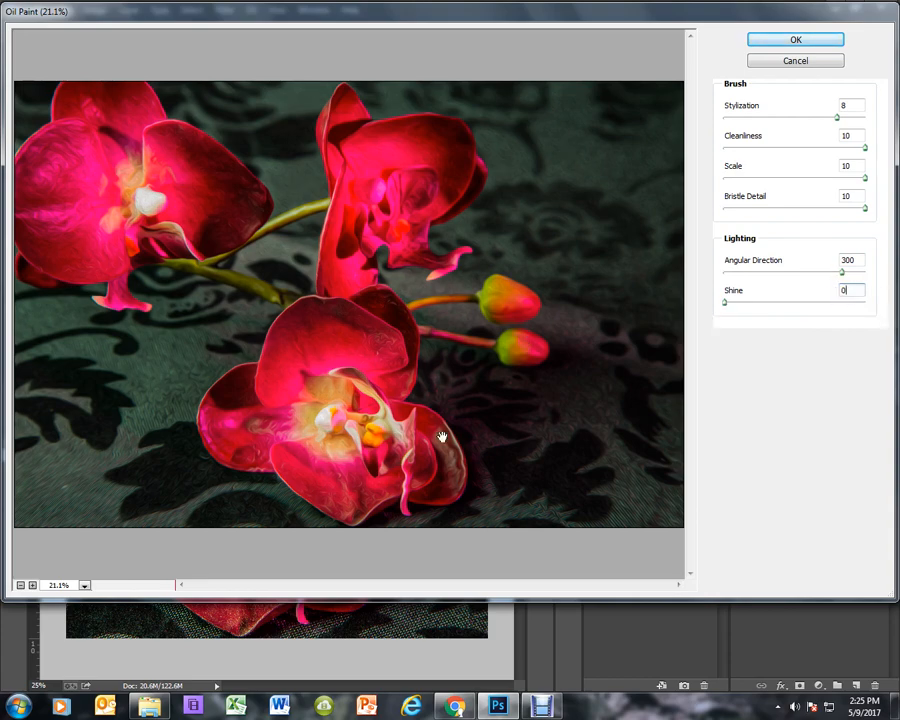
Examine the oil paint effect on the lower orchid in the filter preview at 50% magnification
key(ctrl+plus)
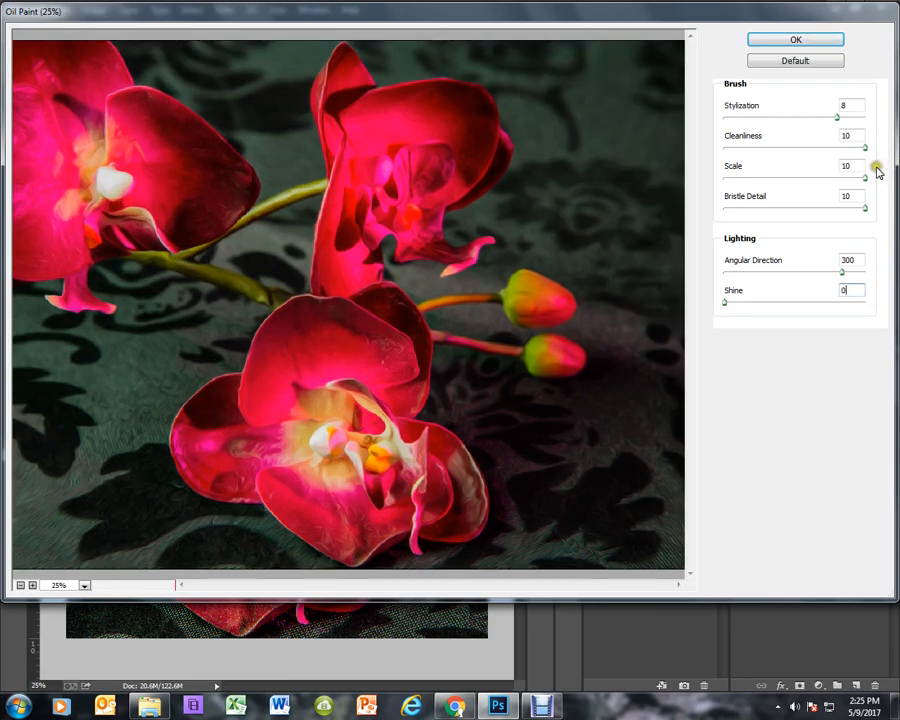
key(ctrl+plus)
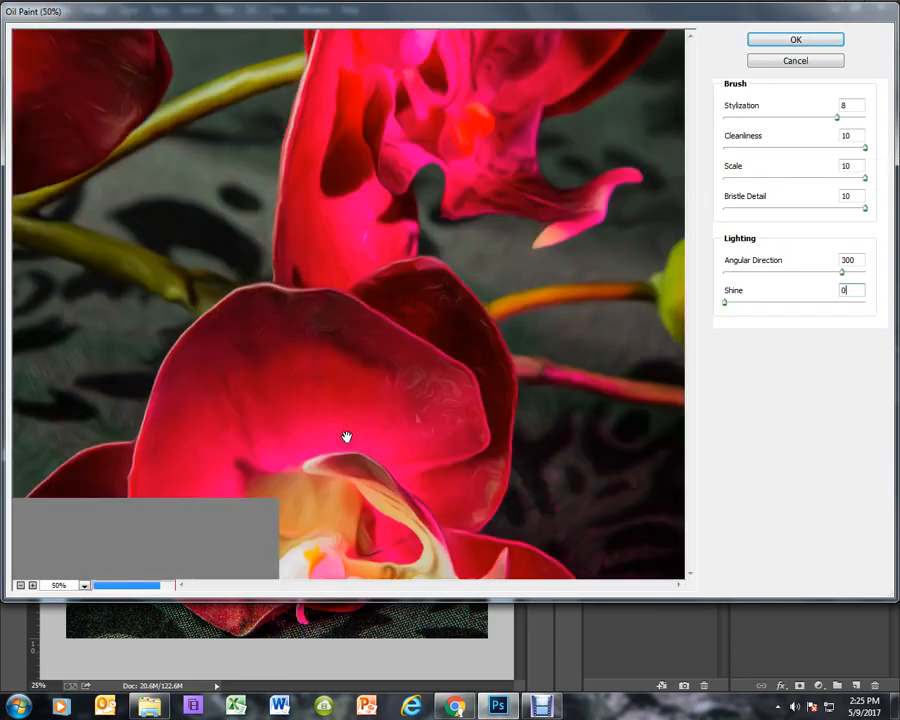
drag(347, 443, 414, 217)
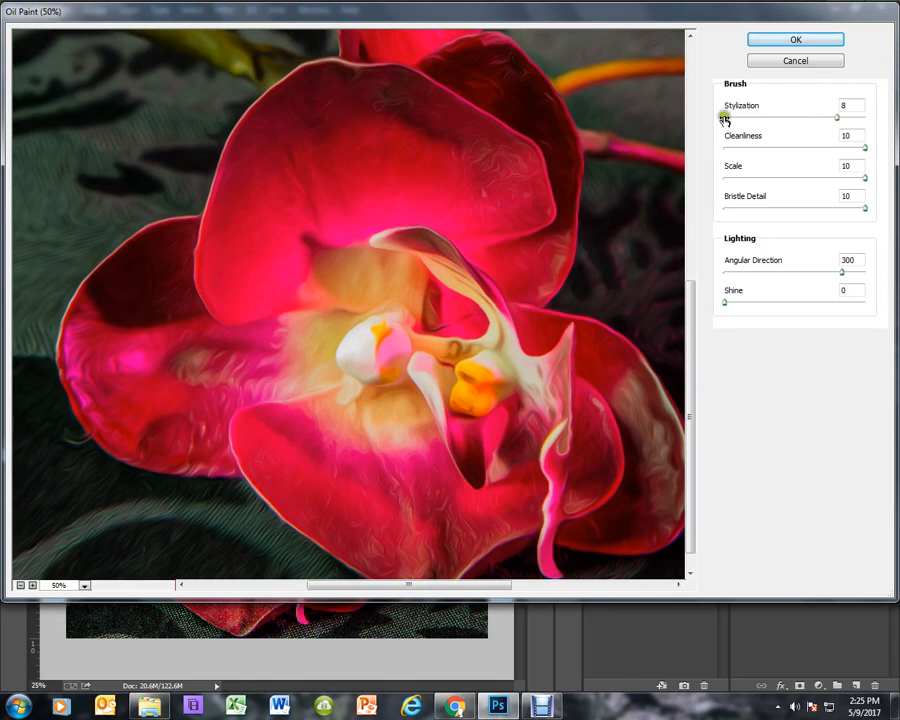
Apply the Oil Paint filter, and duplicate the oil paint layer under the name "canvas"
click(798, 42)
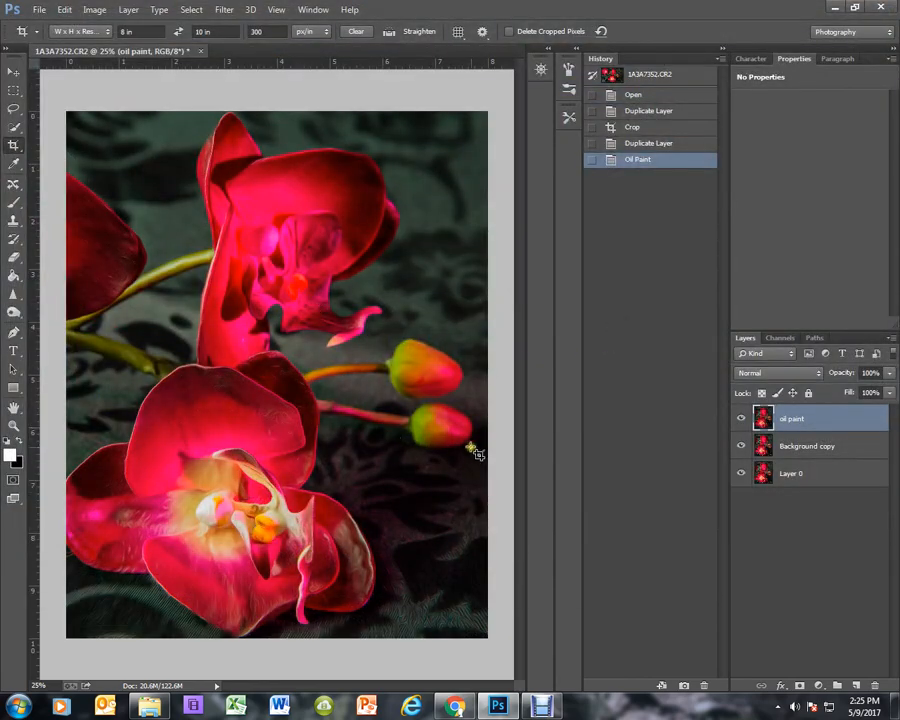
right_click(813, 421)
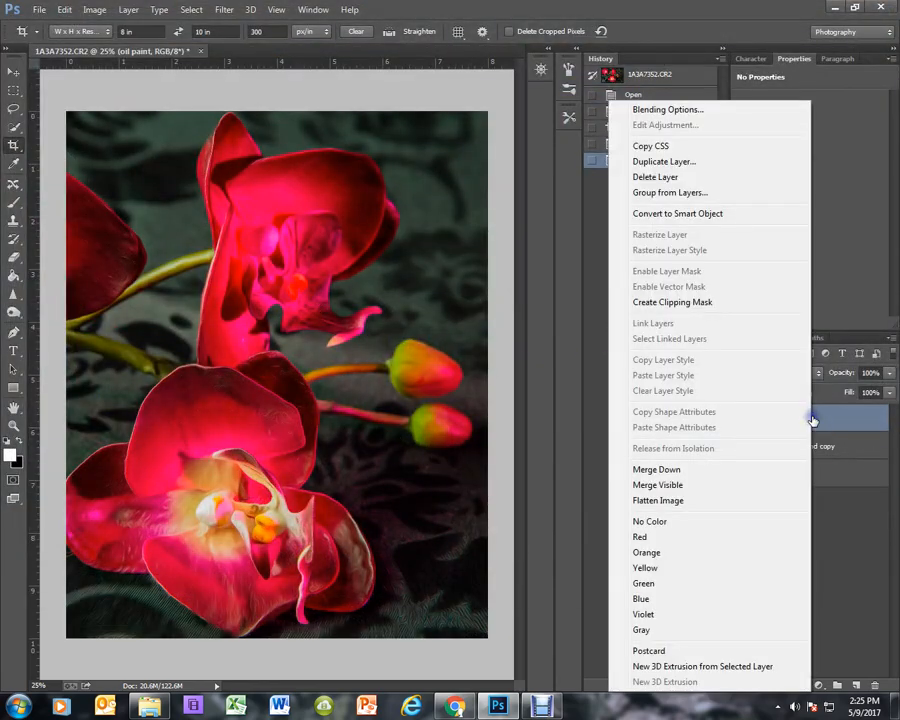
click(690, 162)
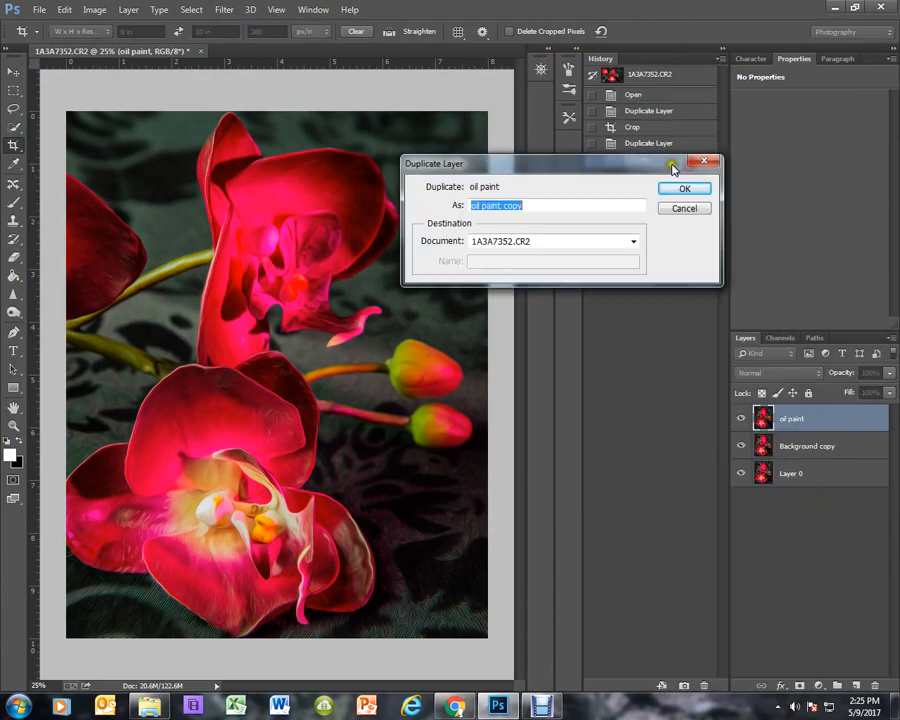
text(canvas)
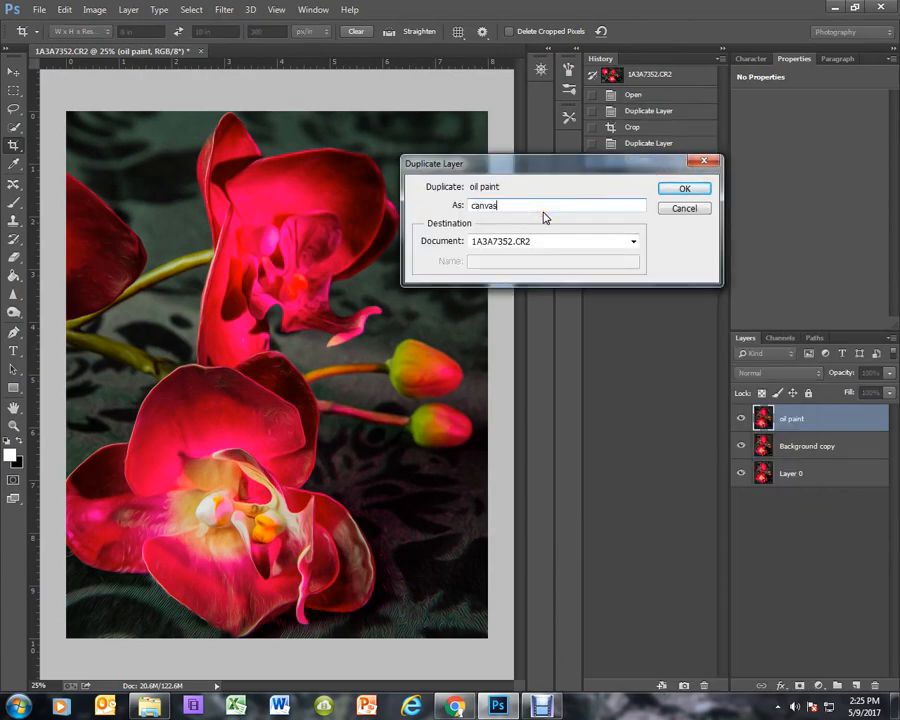
click(688, 192)
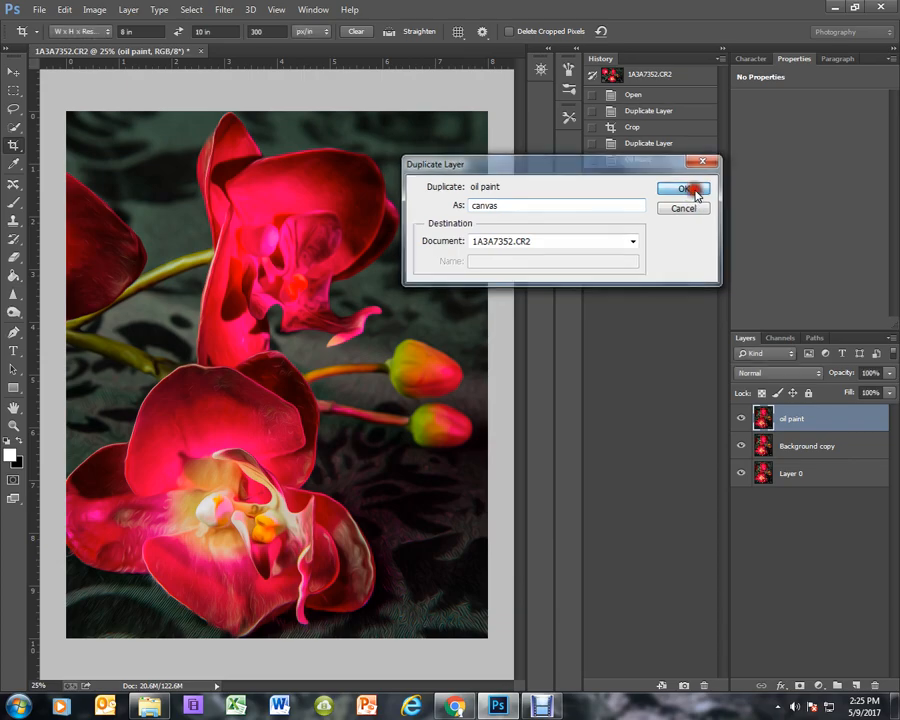
Start the Filter Gallery's Texturizer filter on the canvas layer with the Canvas texture
click(221, 10)
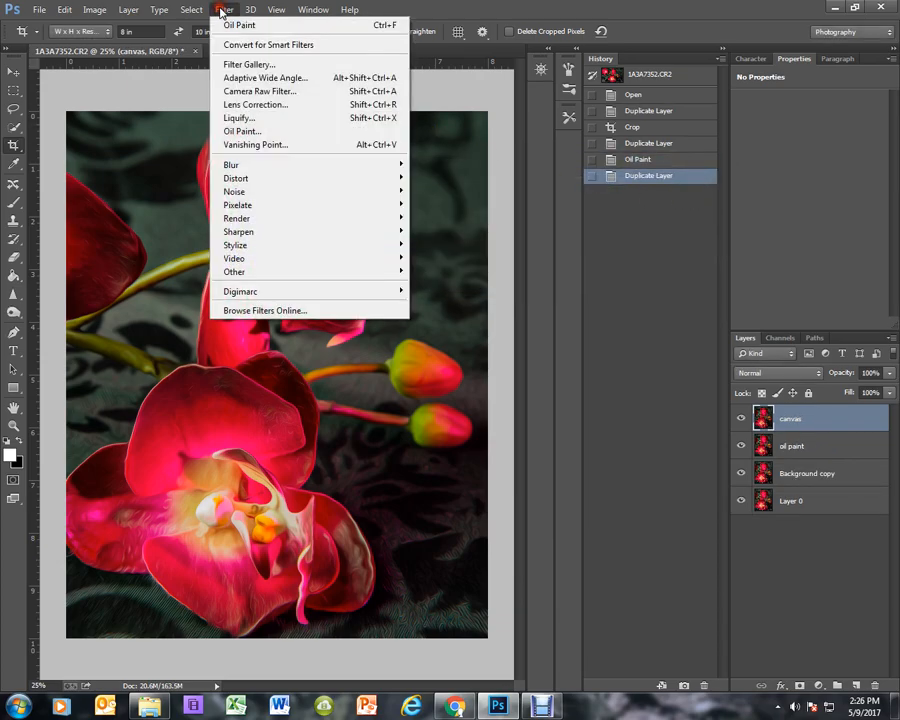
click(252, 65)
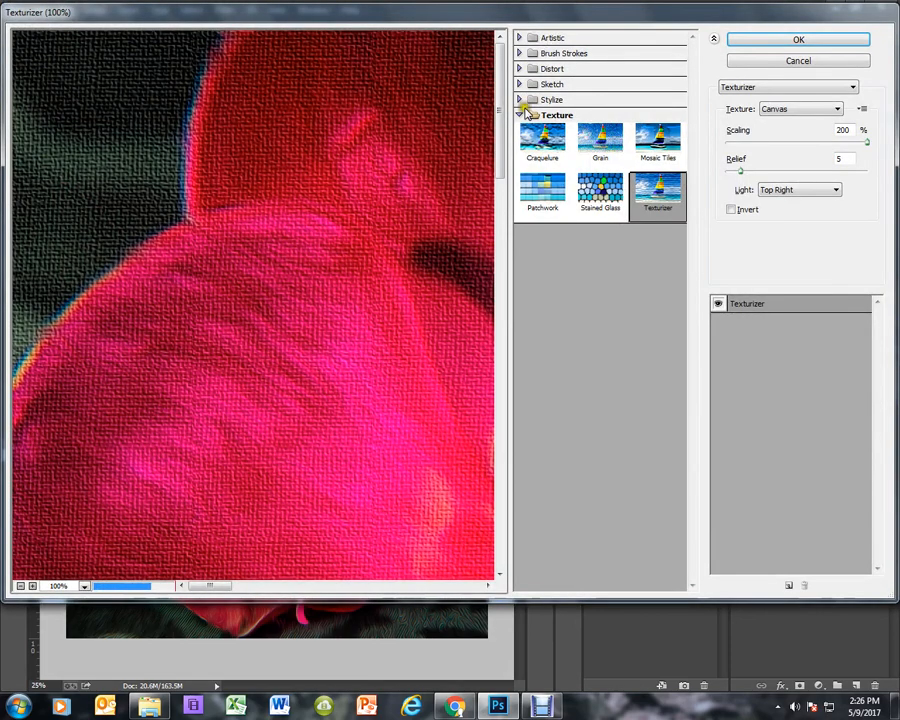
click(520, 115)
click(520, 115)
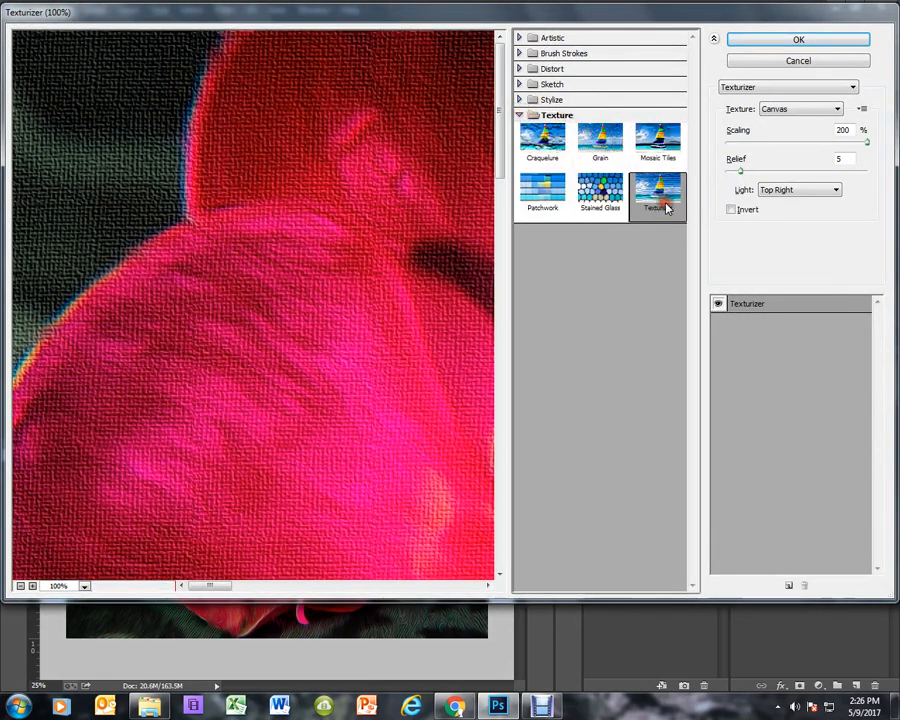
click(815, 109)
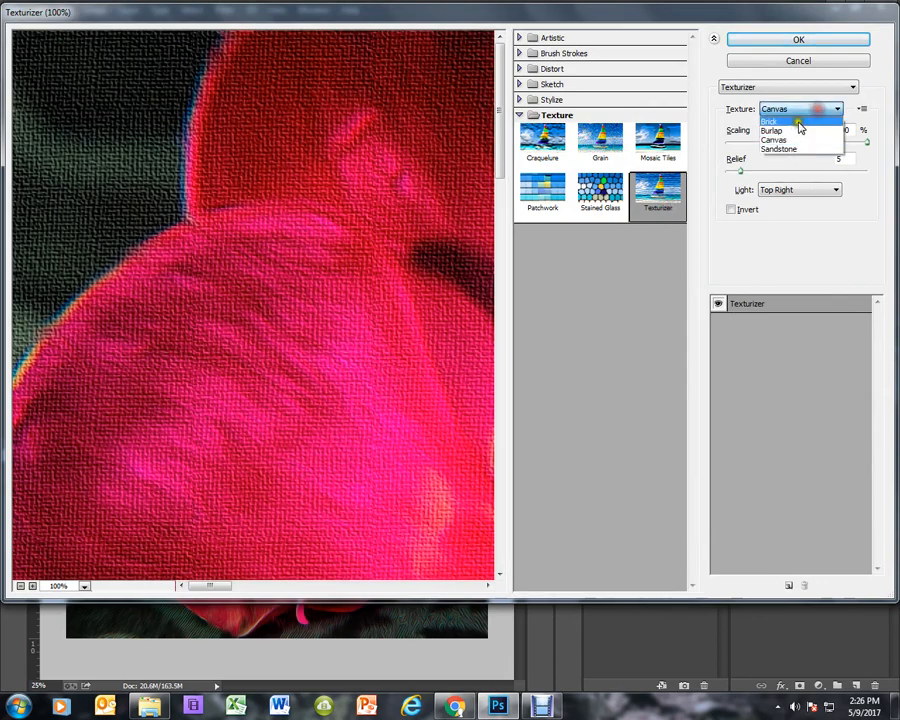
click(792, 141)
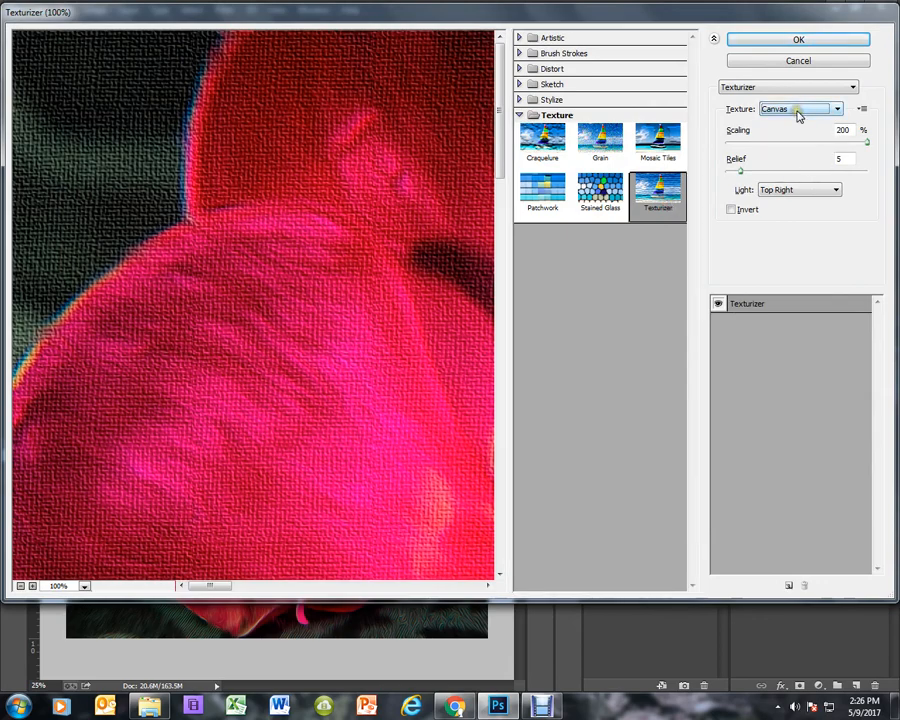
click(828, 90)
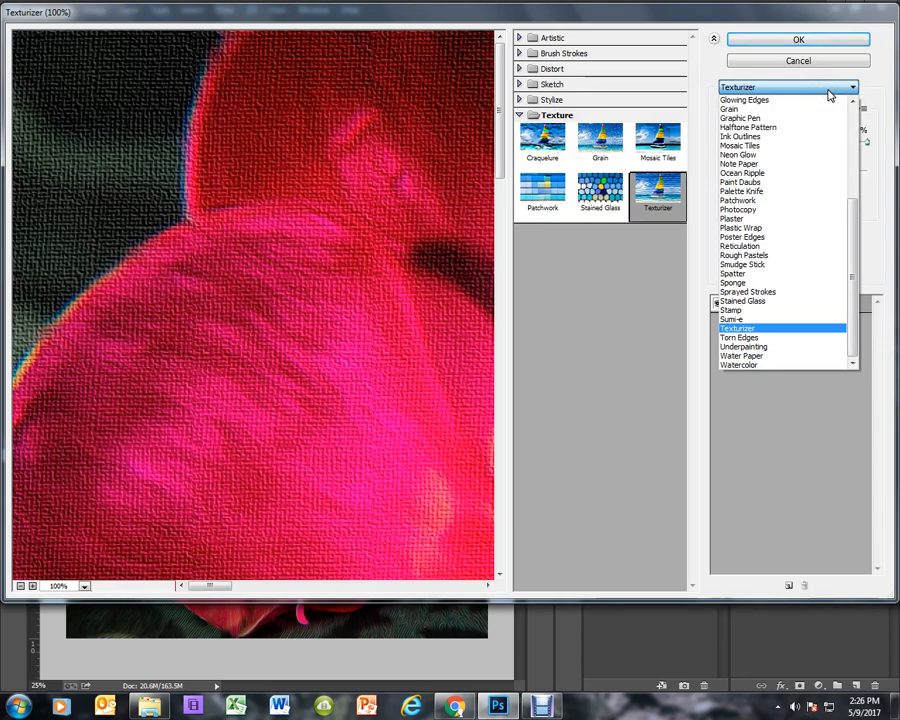
click(828, 92)
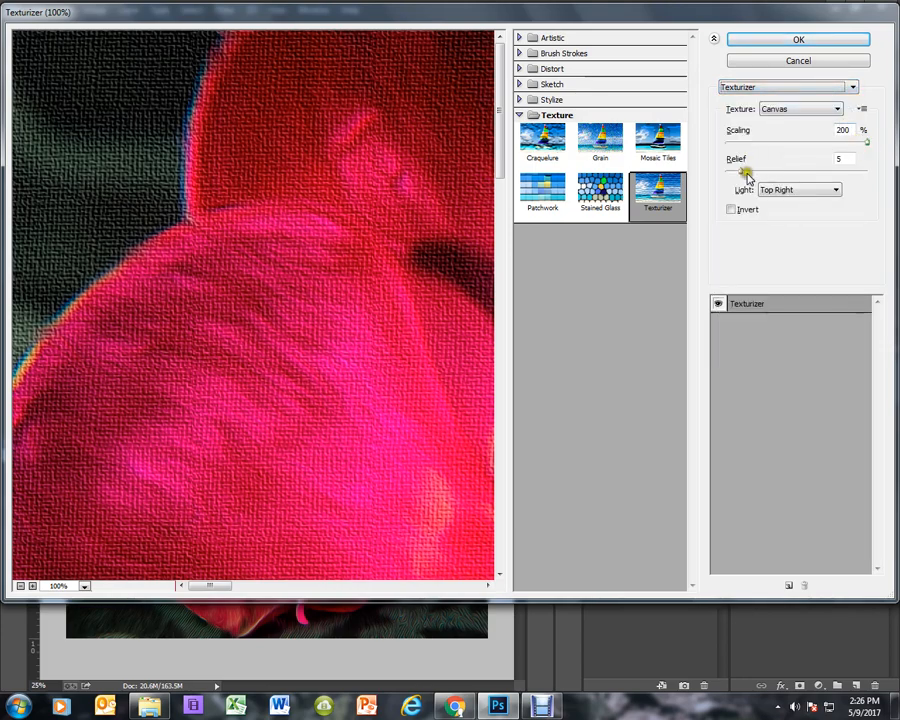
Set the Texturizer light direction to Bottom Right, check the preview at 33.3% magnification, and apply the filter
click(808, 190)
click(783, 266)
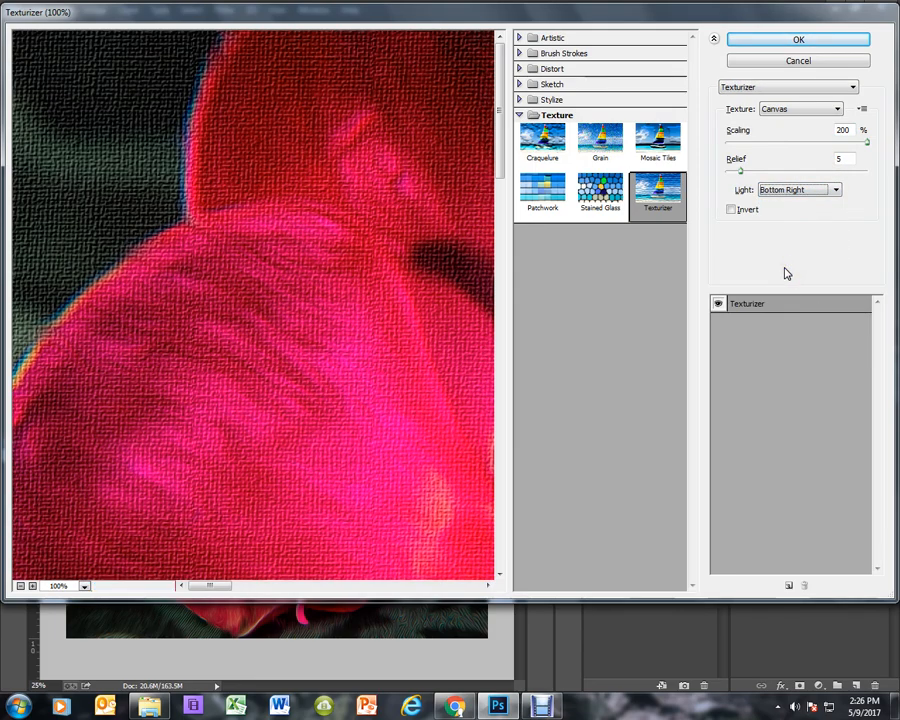
key(ctrl+minus)
key(ctrl+minus)
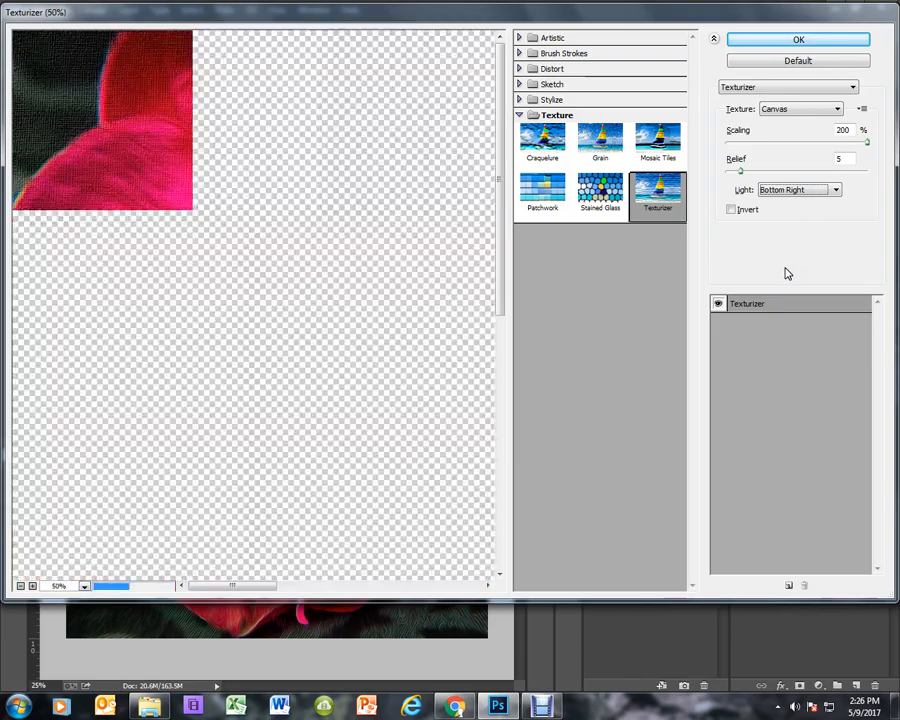
key(ctrl+plus)
key(ctrl+plus)
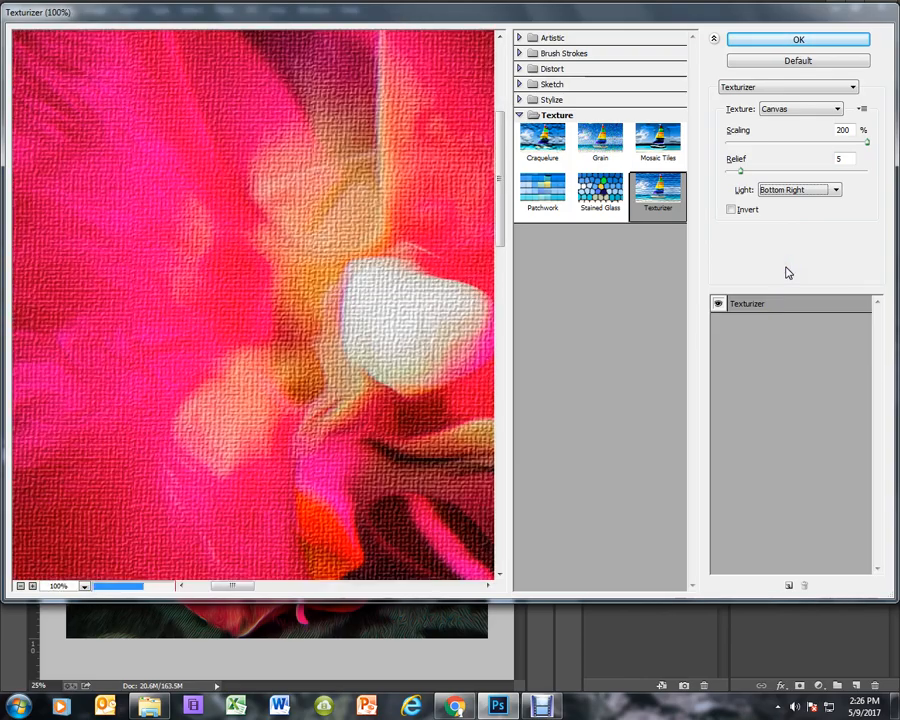
key(ctrl+minus)
key(ctrl+minus)
key(ctrl+minus)
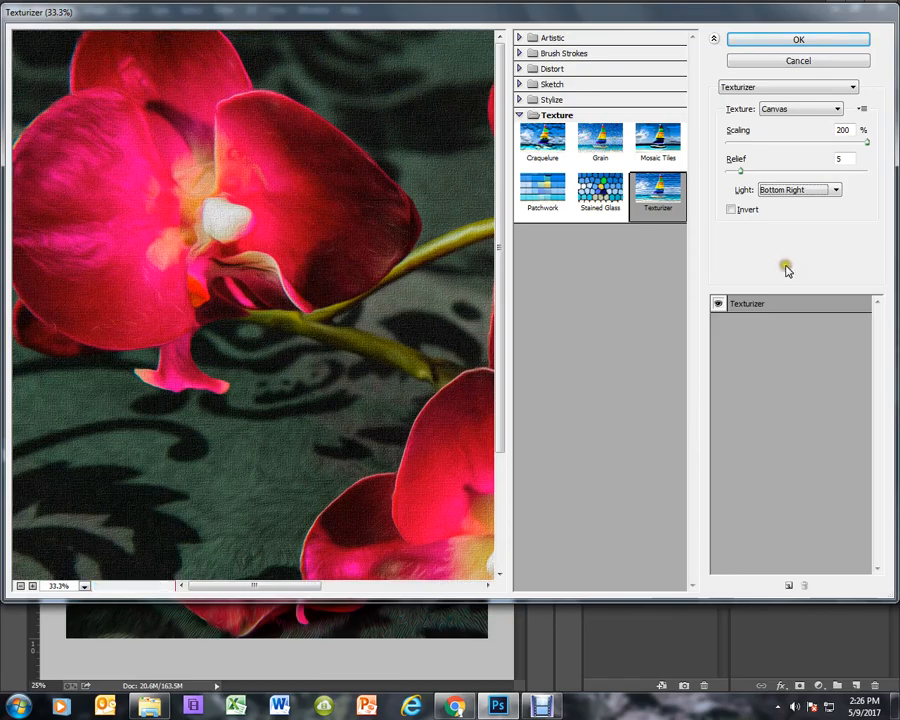
click(827, 42)
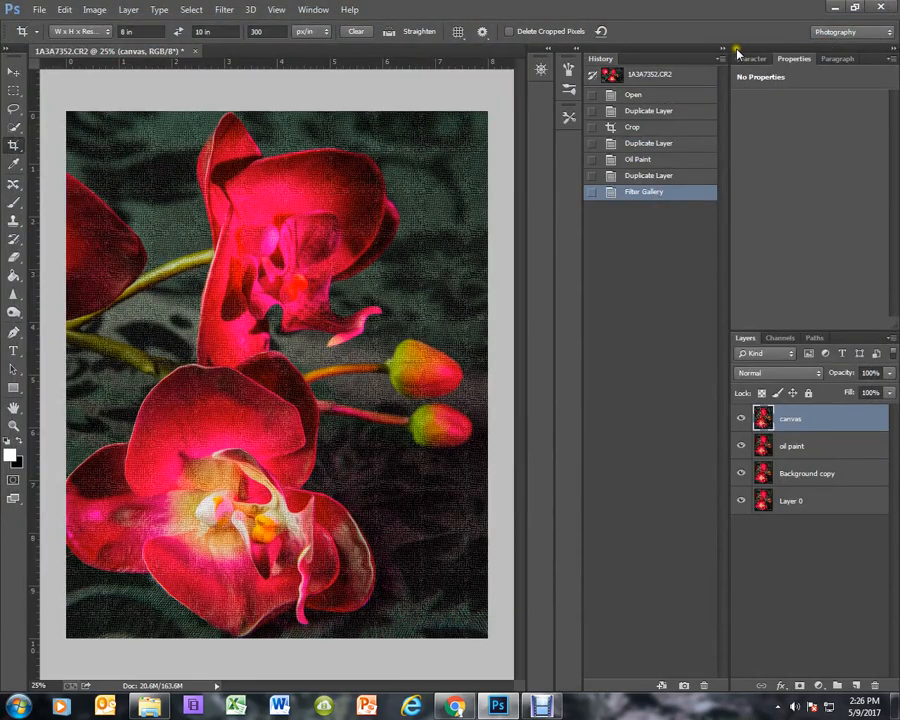
Add a Solid Color fill layer in near-black (030000) above the canvas layer
key(ctrl+plus)
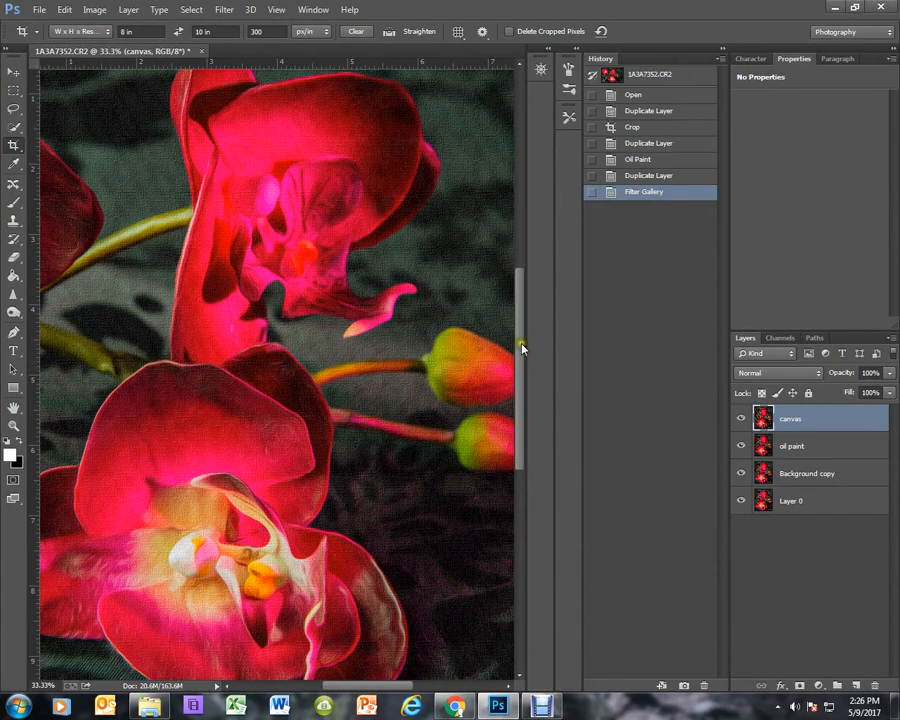
drag(521, 348, 526, 408)
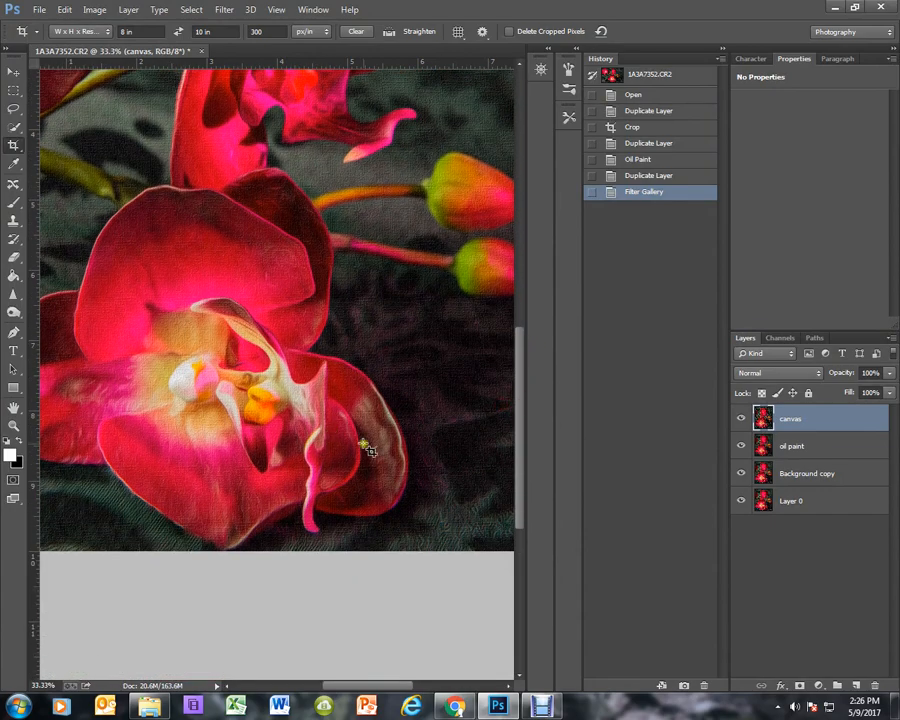
drag(519, 462, 522, 424)
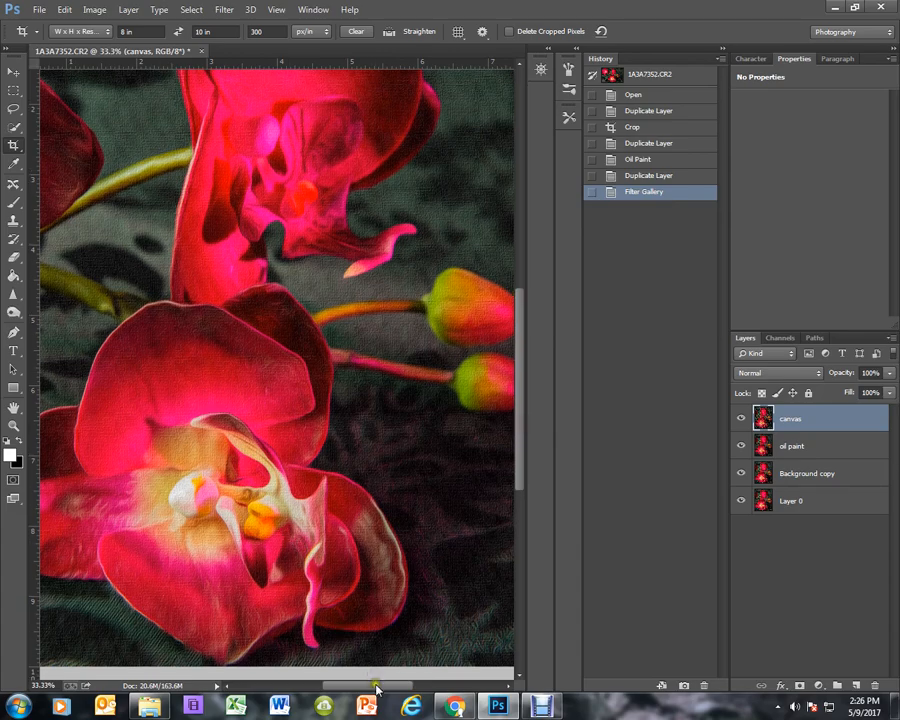
mouse_move(376, 685)
mouse_down()
mouse_move(318, 685)
mouse_move(392, 685)
mouse_up()
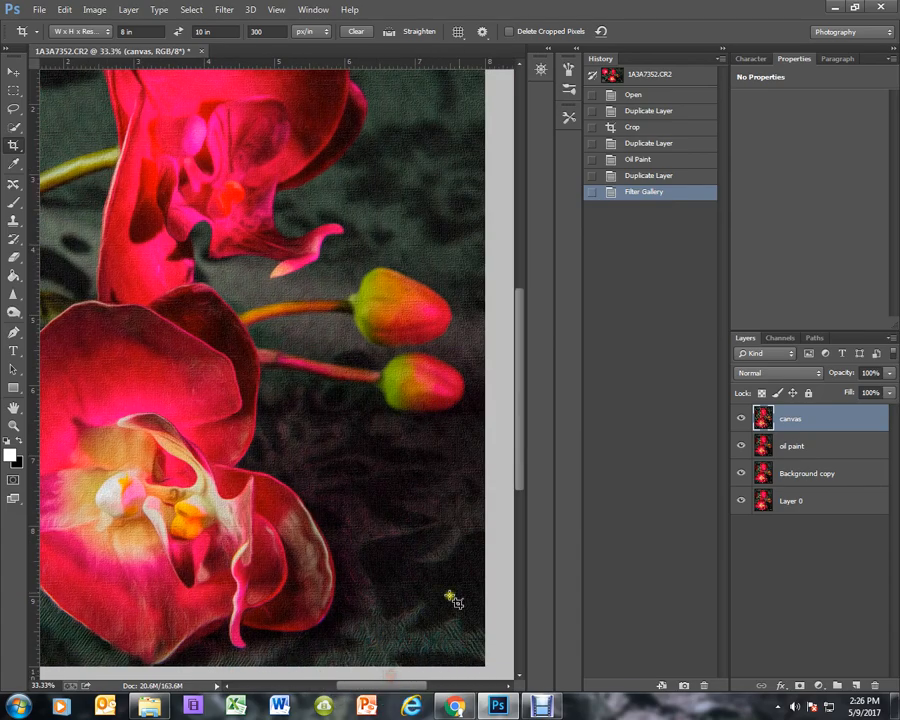
key(ctrl+minus)
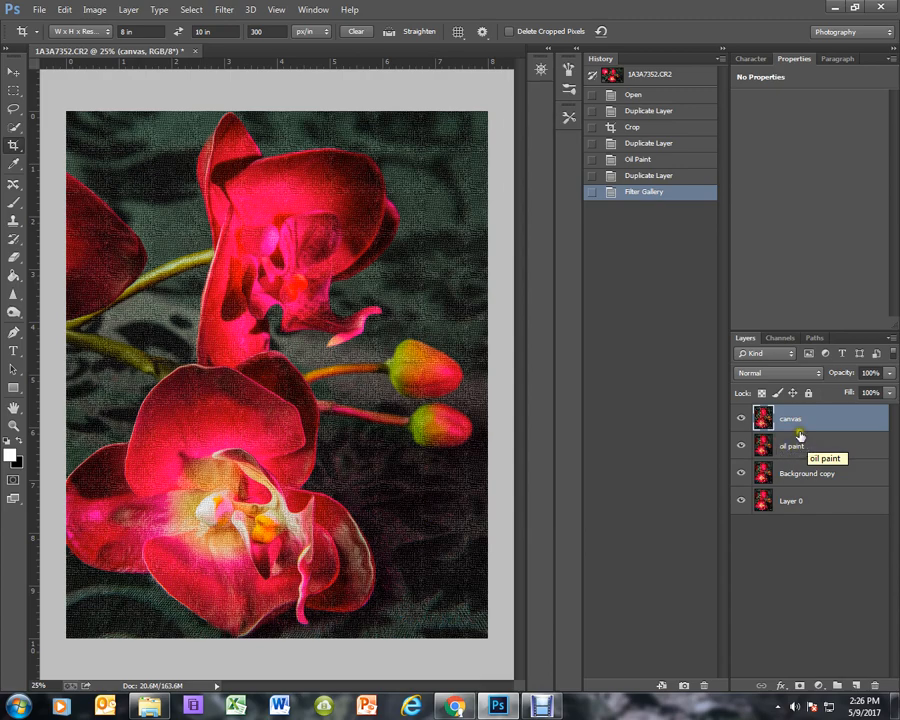
click(817, 685)
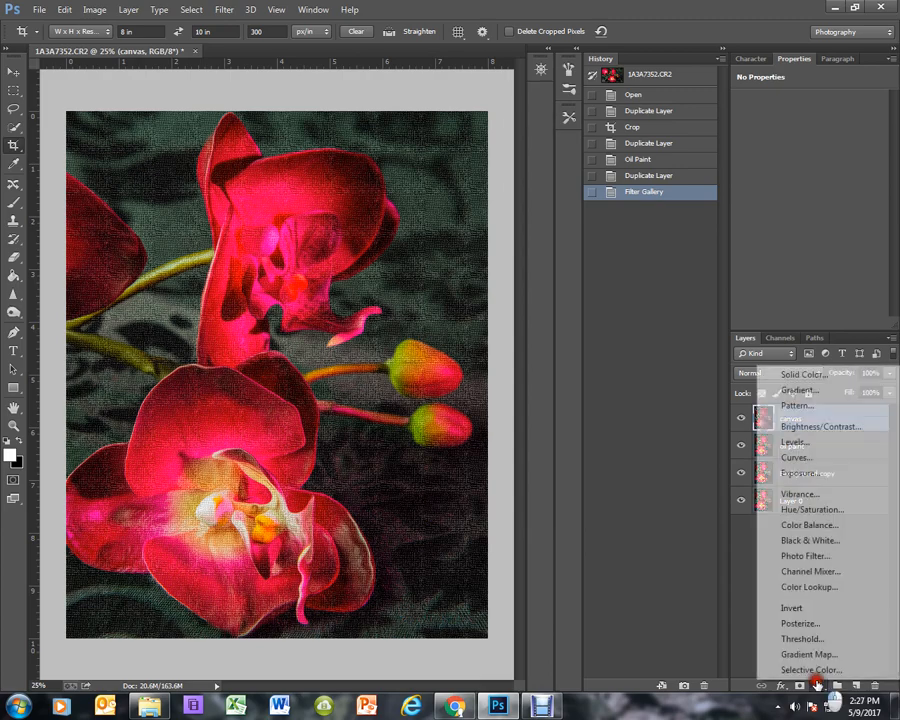
click(808, 374)
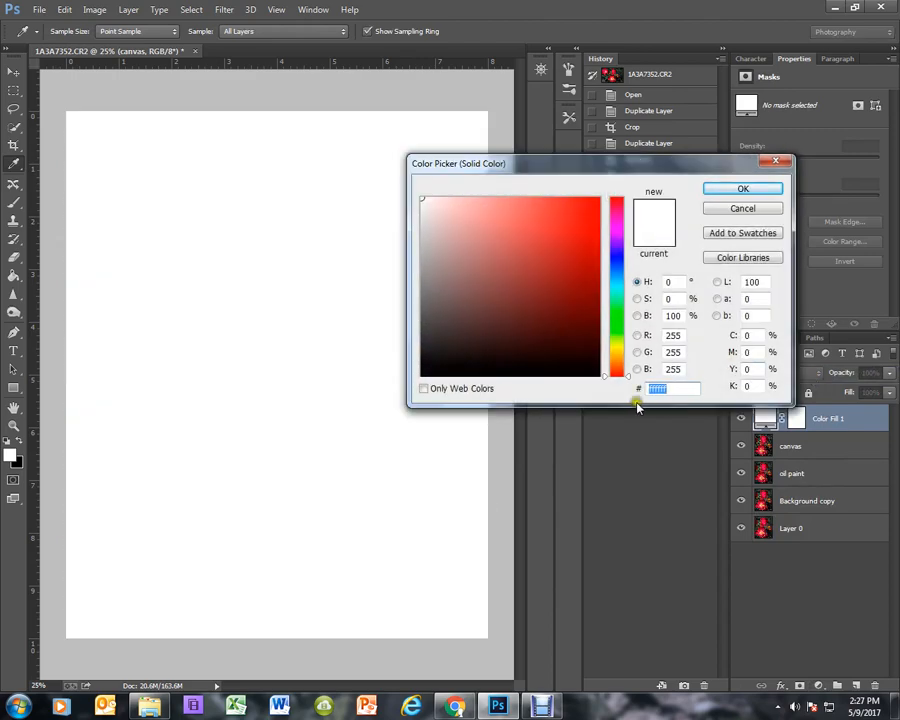
click(599, 372)
click(743, 190)
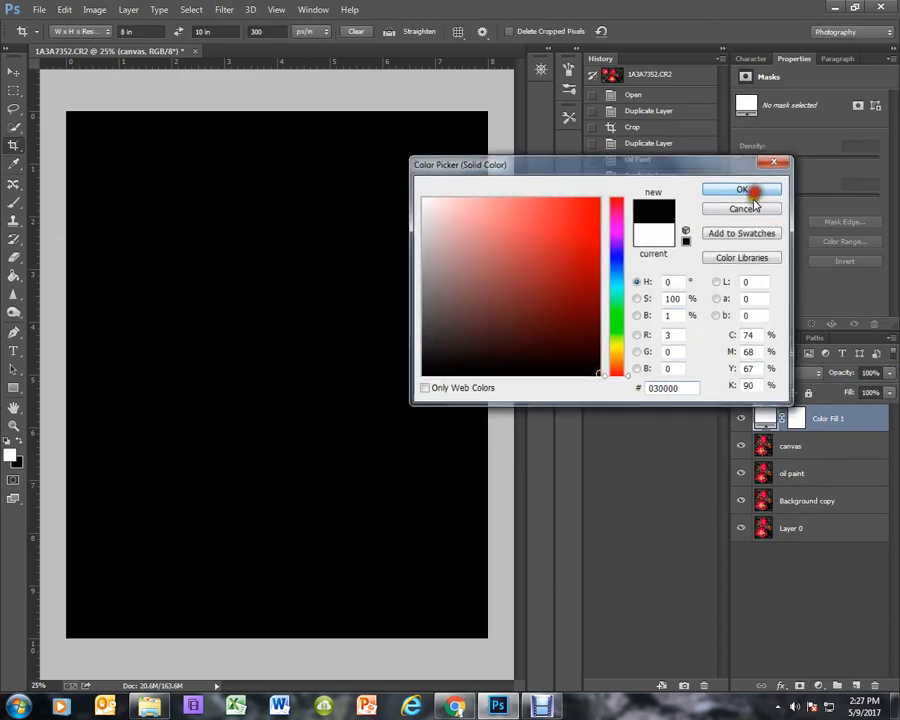
Paint black with the Brush at 53% opacity on the fill layer's mask, revealing the orchids and leaving a dark vignette around the edges
click(797, 418)
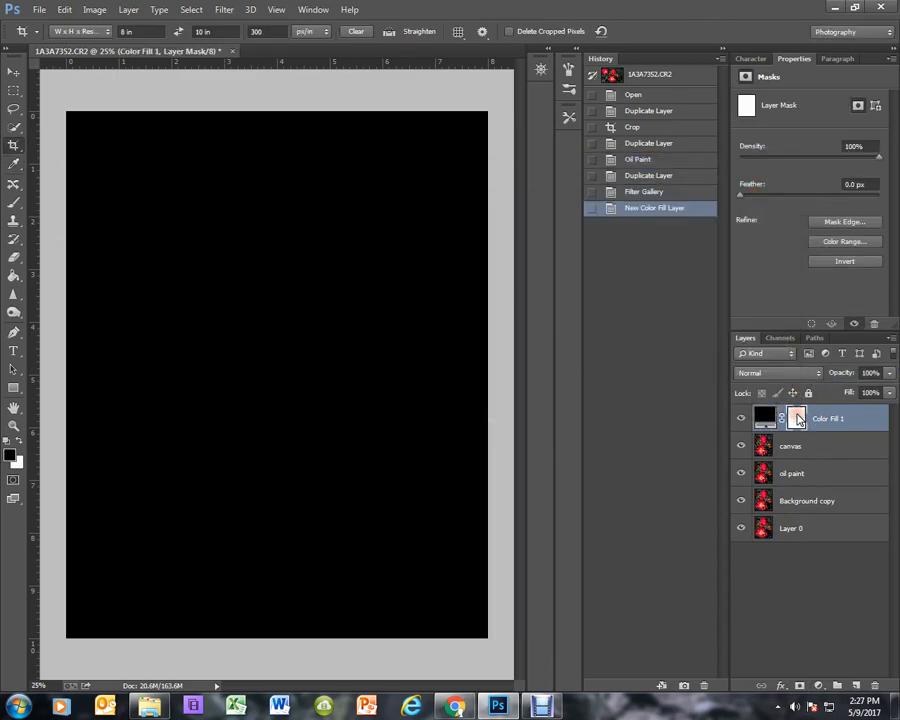
click(818, 685)
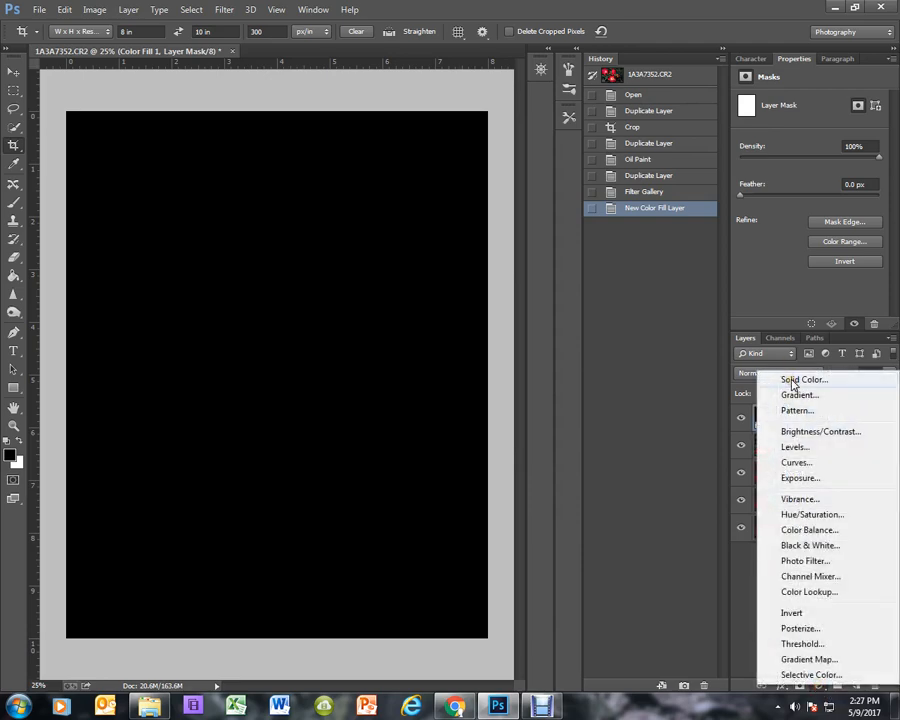
click(12, 203)
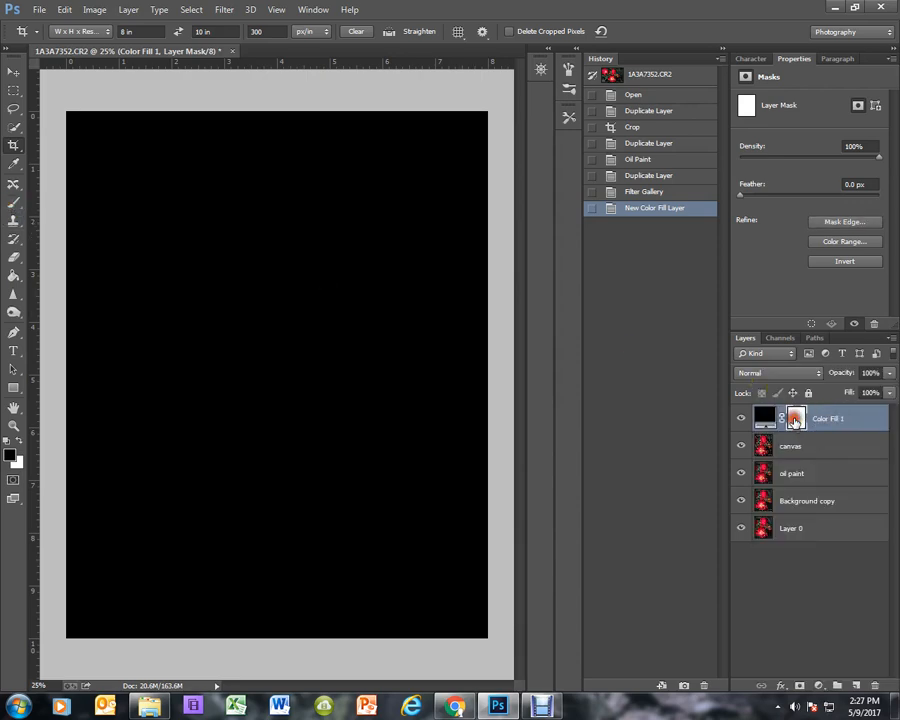
click(12, 203)
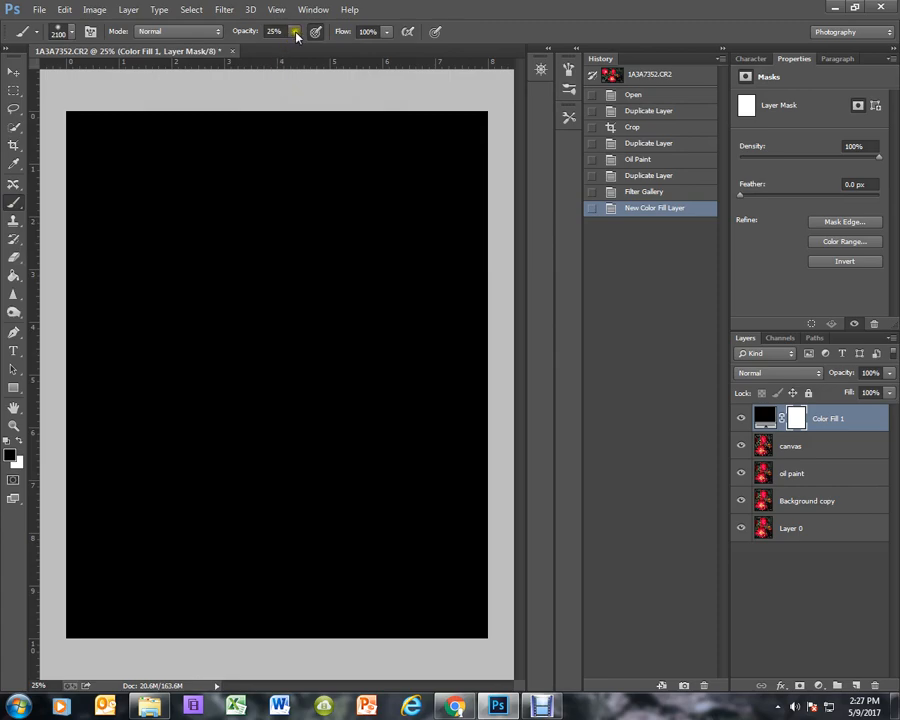
drag(296, 35, 315, 50)
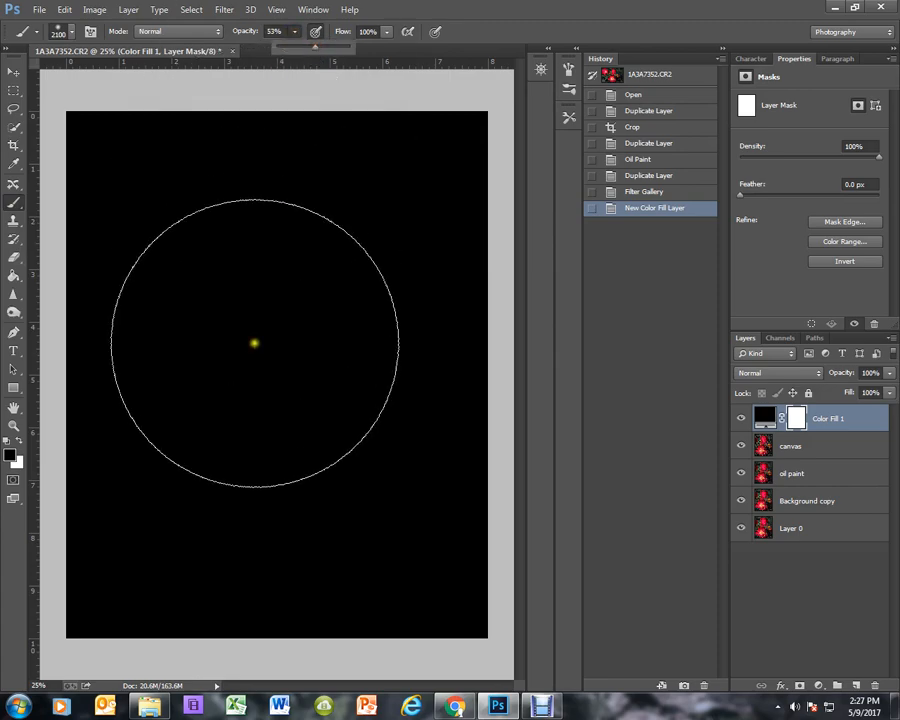
mouse_move(255, 342)
mouse_down()
mouse_move(283, 357)
mouse_move(265, 309)
mouse_move(292, 380)
mouse_move(372, 265)
mouse_move(157, 217)
mouse_move(197, 366)
mouse_move(318, 436)
mouse_move(285, 452)
mouse_move(281, 432)
mouse_move(222, 409)
mouse_move(325, 201)
mouse_move(195, 398)
mouse_move(325, 458)
mouse_move(738, 427)
mouse_up()
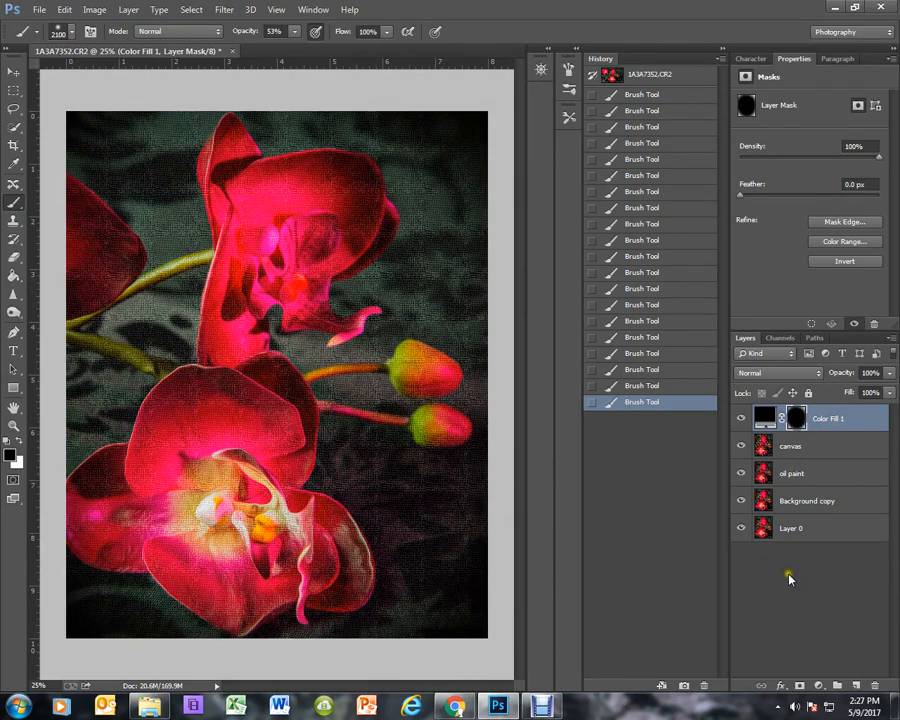
Examine the vignette and the canvas texture over the whole image at several magnifications between 16.7% and 33.3%
key(ctrl+plus)
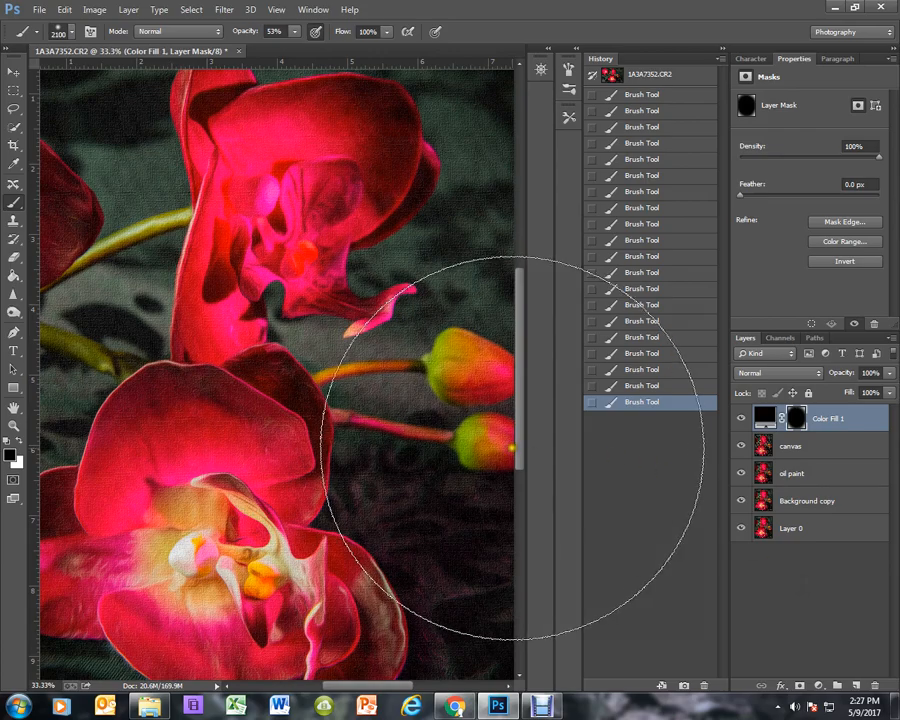
key(ctrl+minus)
key(ctrl+minus)
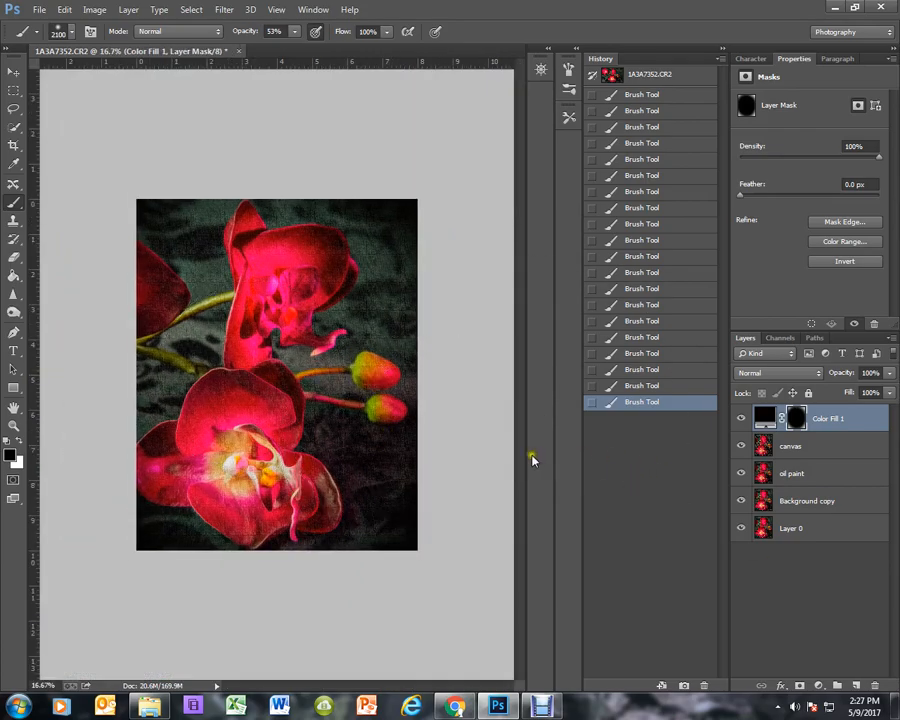
key(ctrl+plus)
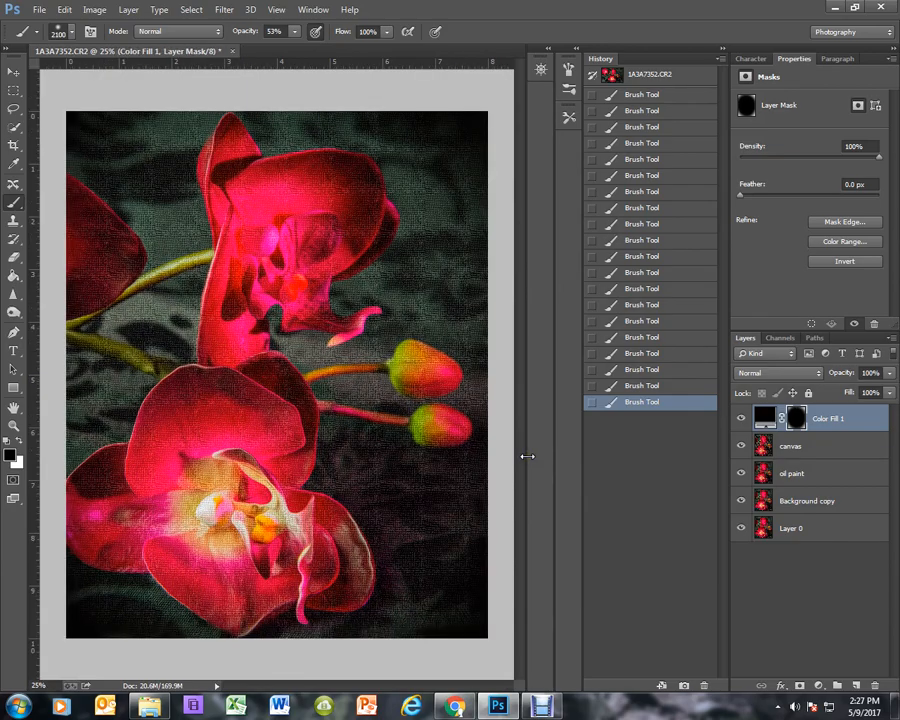
key(ctrl+minus)
key(ctrl+plus)
key(ctrl+plus)
key(ctrl+minus)
key(ctrl+minus)
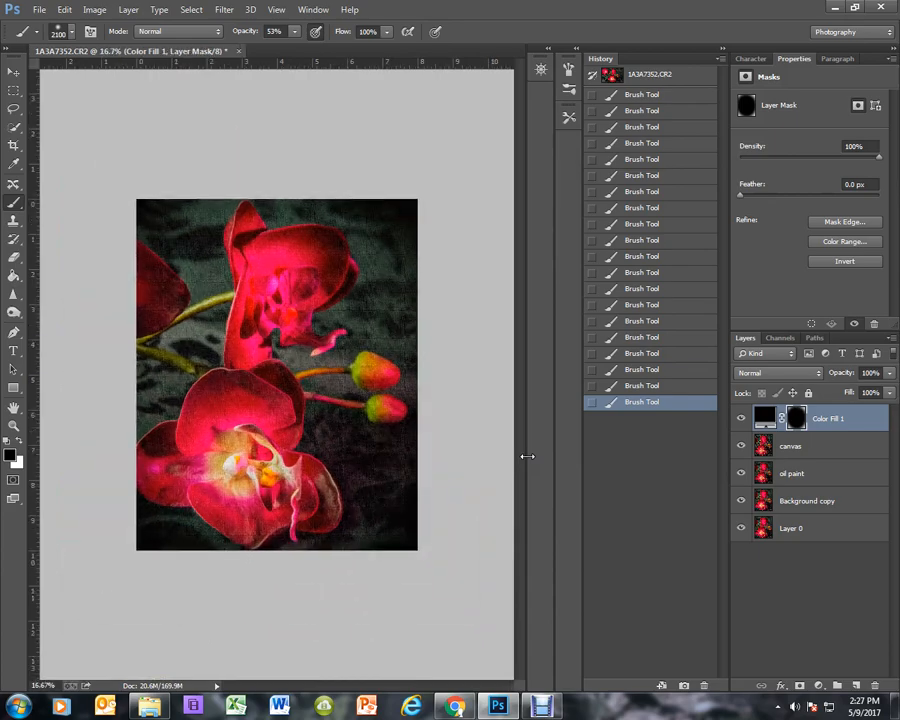
Inspect the canvas texture on the orchid petals at 50% magnification, and return to the whole image at 25%
key(ctrl+plus)
key(ctrl+plus)
key(ctrl+plus)
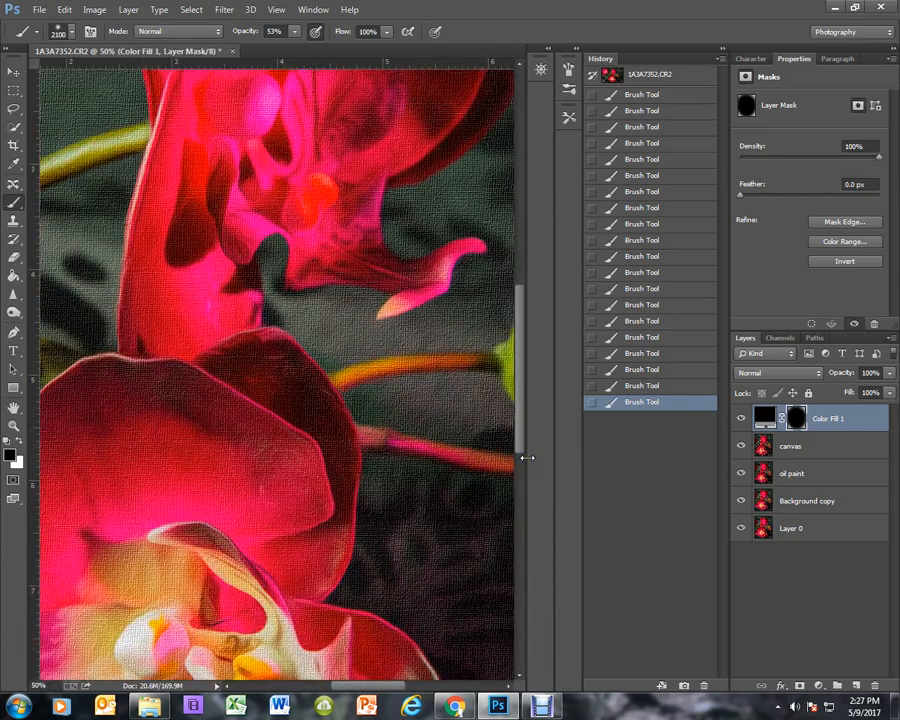
key(ctrl+minus)
key(ctrl+minus)
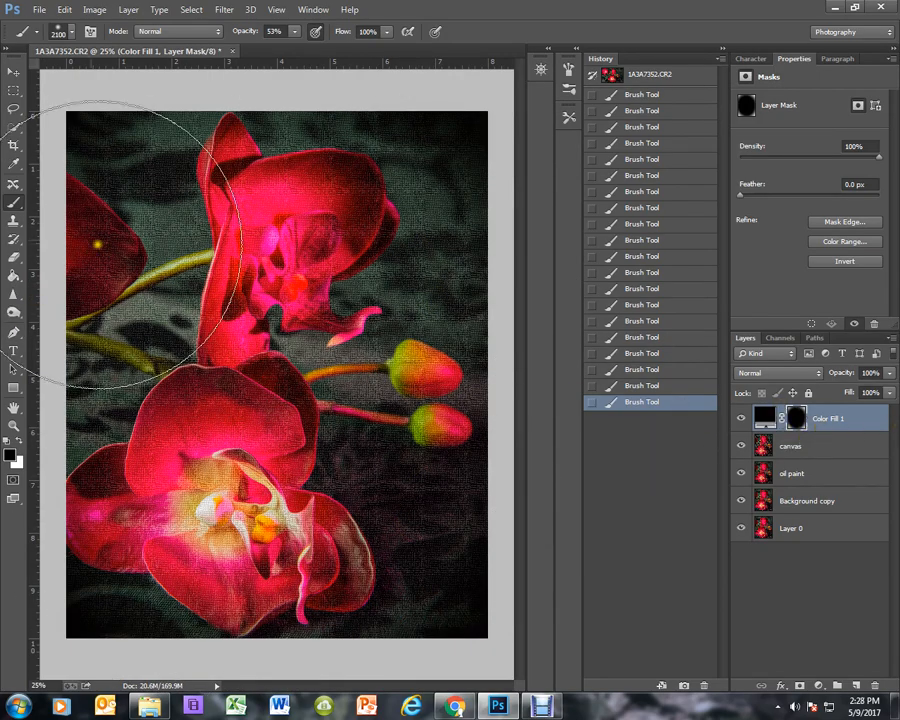
Save the image as a layered Photoshop PSD in the macro flowers folder, named MF_ plus the author's name, with Maximize Compatibility on
click(40, 10)
click(52, 177)
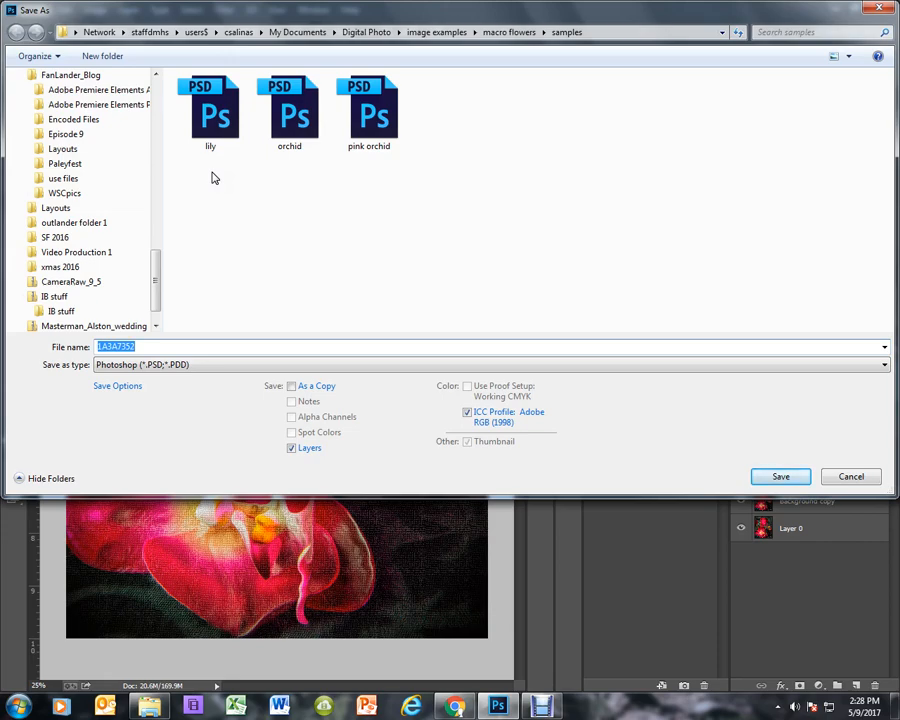
click(509, 31)
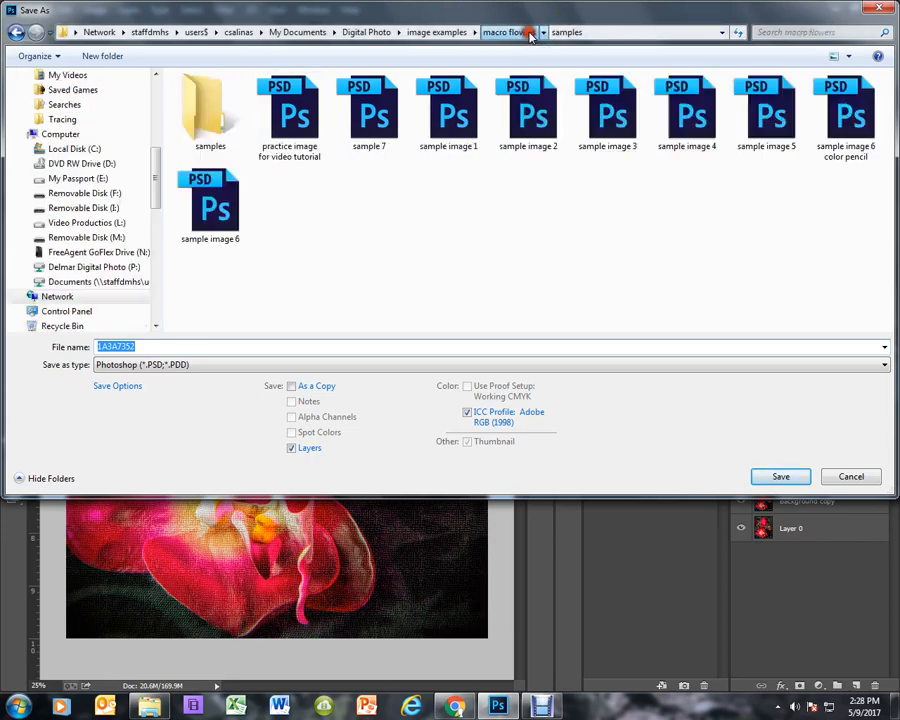
drag(149, 345, 36, 337)
text(MF_Csalinas)
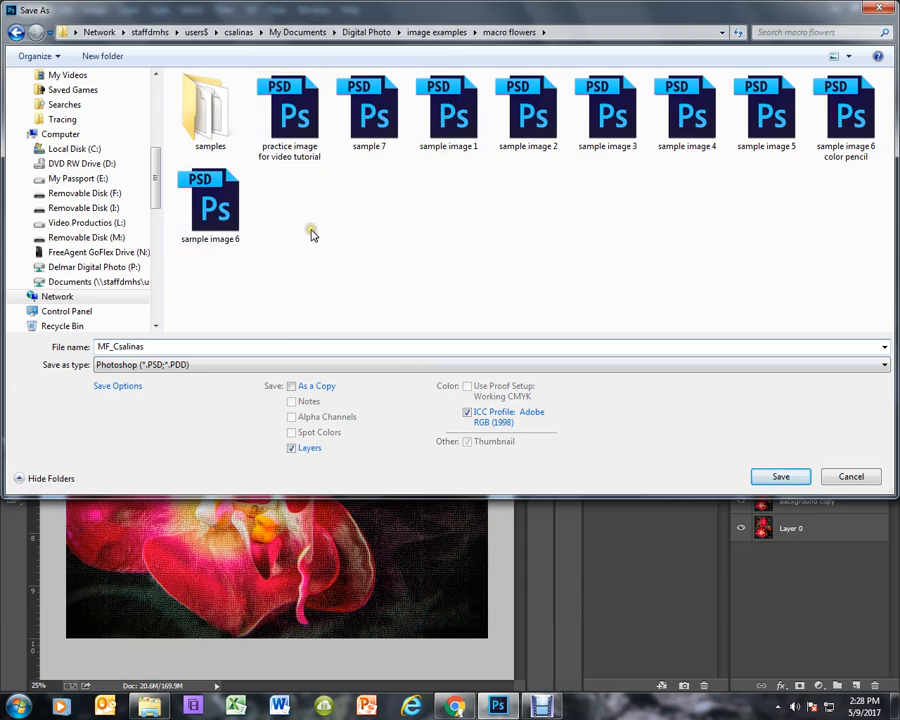
click(790, 477)
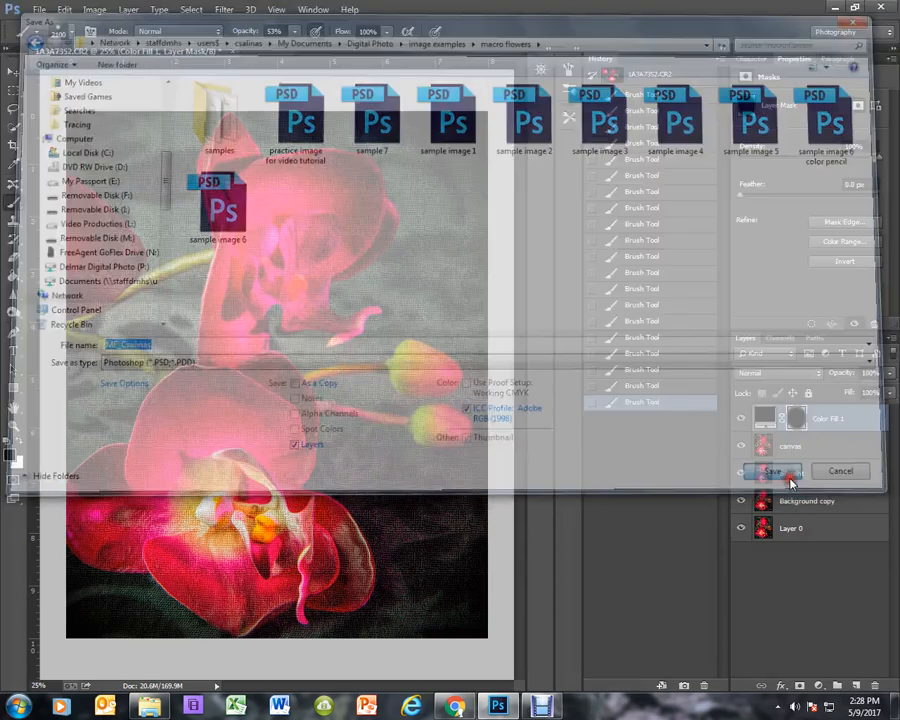
click(728, 190)
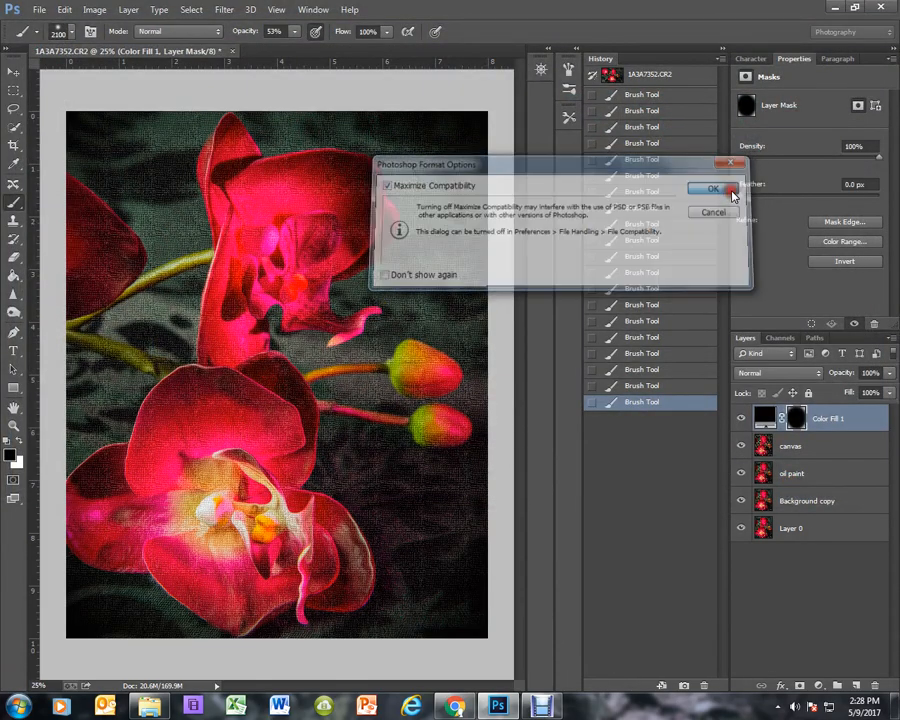
click(540, 707)
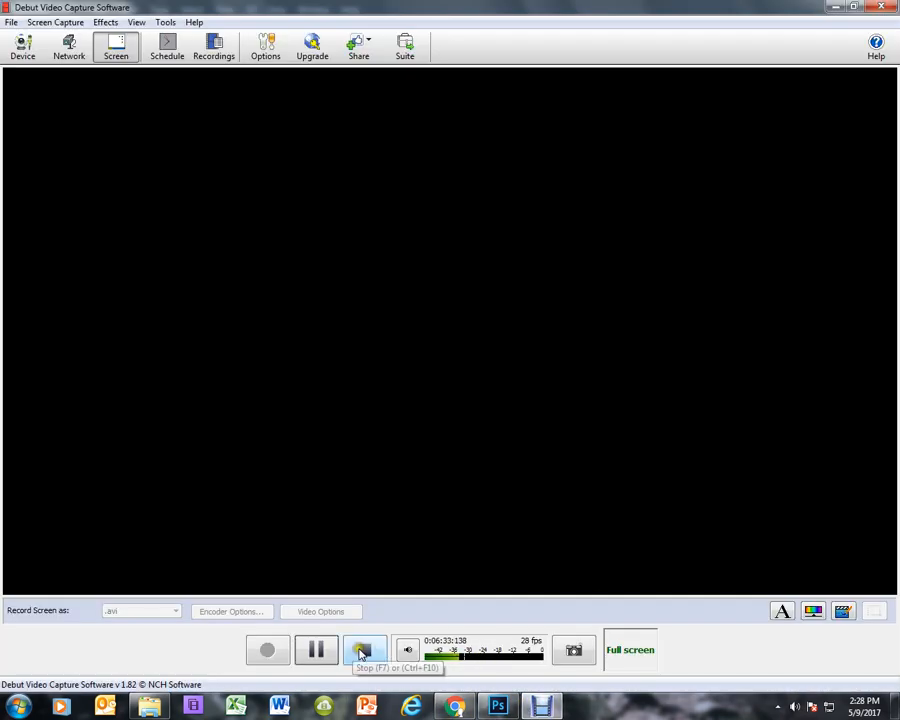